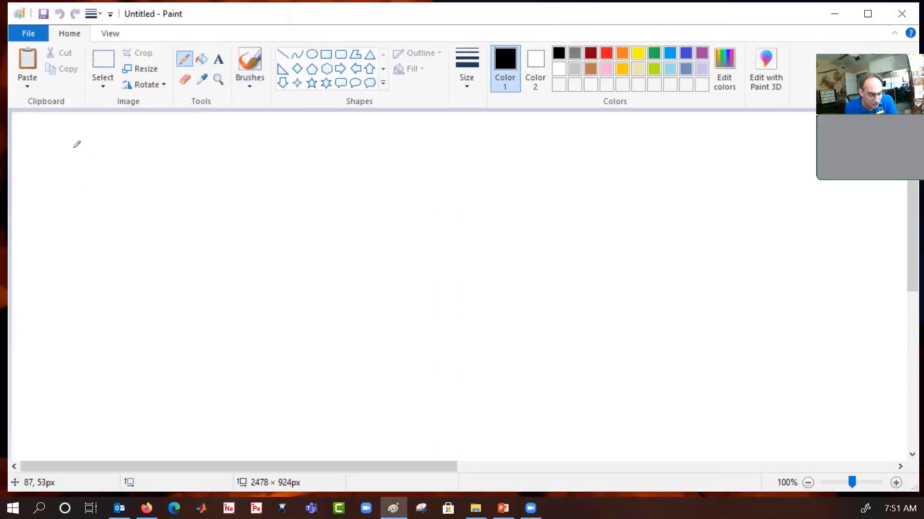
- With a thicker pencil, sketch the plate outline and its holes, labelling holes 2 and 3
{"action": "left_click_drag", "start_coordinate": [74, 144], "coordinate": [75, 188]}
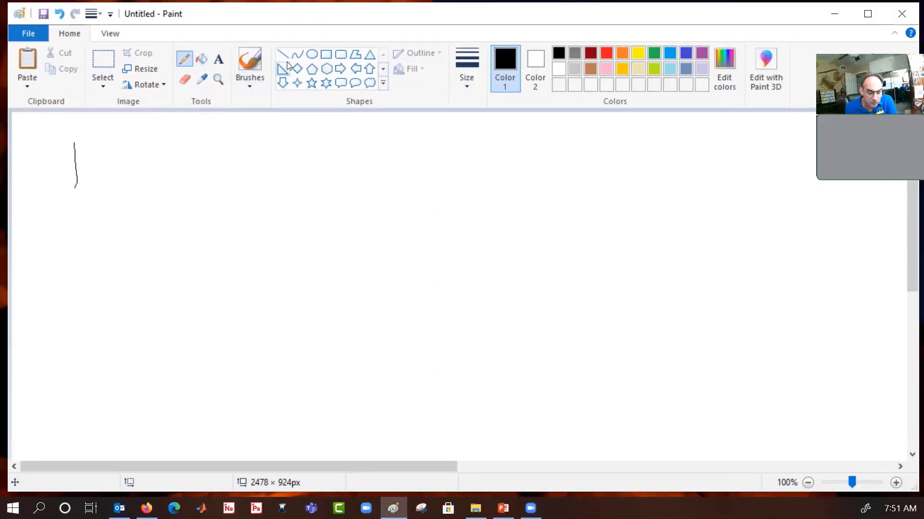
{"action": "left_click", "coordinate": [466, 67]}
{"action": "left_click", "coordinate": [433, 174]}
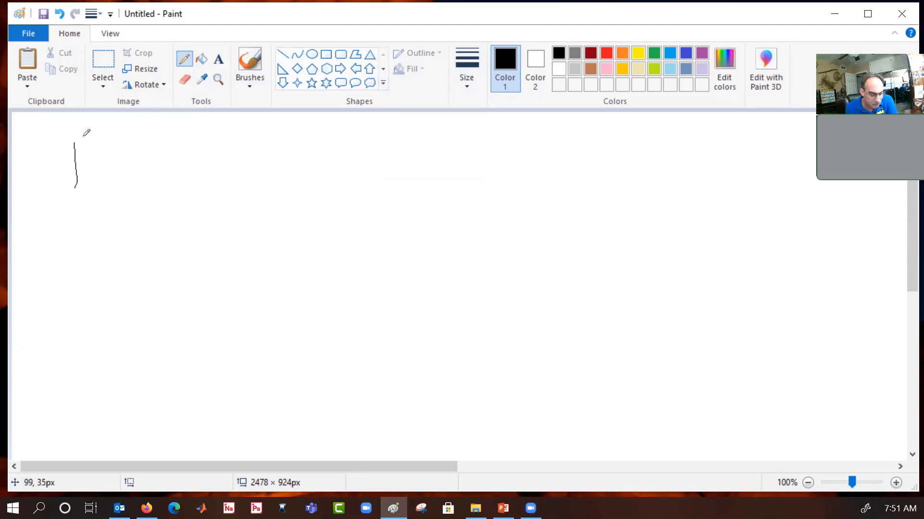
{"action": "mouse_move", "coordinate": [73, 140]}
{"action": "left_mouse_down"}
{"action": "mouse_move", "coordinate": [85, 228]}
{"action": "mouse_move", "coordinate": [289, 222]}
{"action": "mouse_move", "coordinate": [282, 151]}
{"action": "mouse_move", "coordinate": [86, 138]}
{"action": "mouse_move", "coordinate": [110, 155]}
{"action": "mouse_move", "coordinate": [106, 167]}
{"action": "mouse_move", "coordinate": [113, 149]}
{"action": "left_mouse_up"}
{"action": "mouse_move", "coordinate": [117, 189]}
{"action": "left_mouse_down"}
{"action": "mouse_move", "coordinate": [95, 206]}
{"action": "mouse_move", "coordinate": [122, 208]}
{"action": "mouse_move", "coordinate": [111, 181]}
{"action": "left_mouse_up"}
{"action": "left_click_drag", "start_coordinate": [173, 194], "coordinate": [172, 194]}
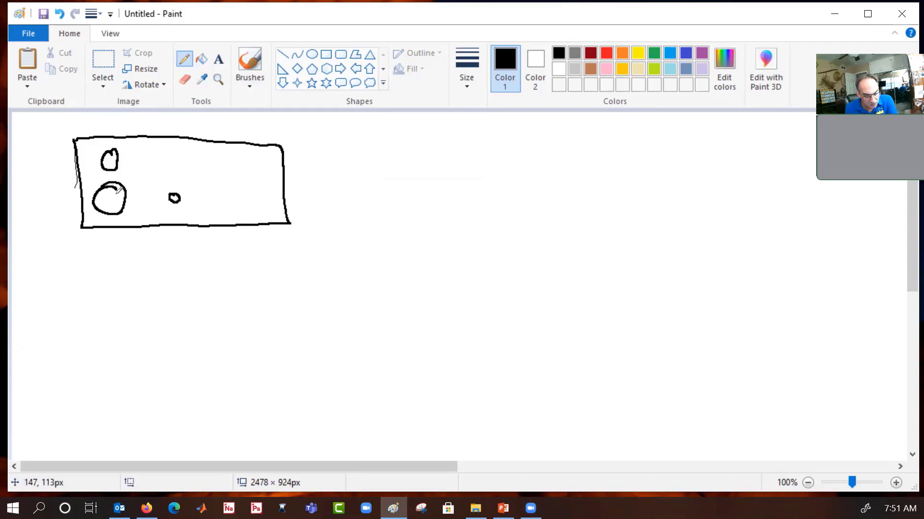
{"action": "left_click_drag", "start_coordinate": [175, 179], "coordinate": [183, 189]}
{"action": "mouse_move", "coordinate": [129, 153]}
{"action": "left_mouse_down"}
{"action": "mouse_move", "coordinate": [139, 154]}
{"action": "mouse_move", "coordinate": [130, 163]}
{"action": "left_mouse_up"}
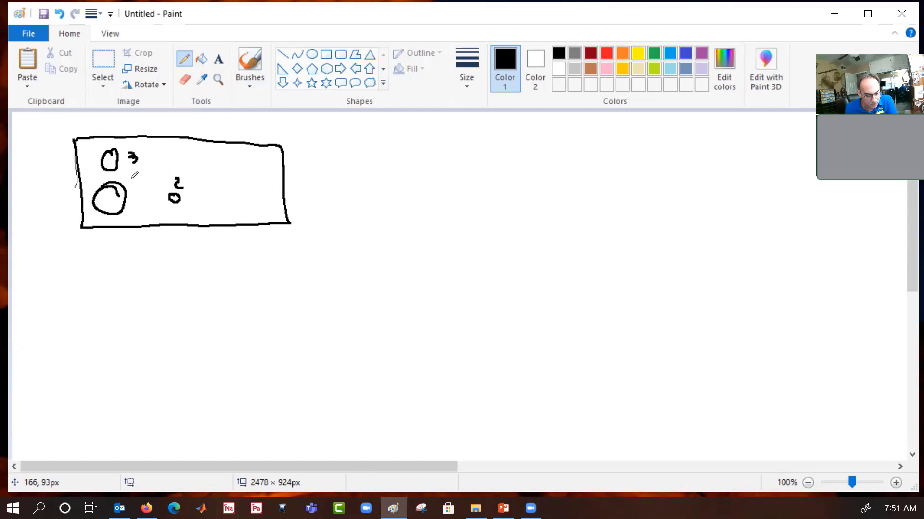
- Draw extension lines below the plate and write the 2 and 5 spacings
{"action": "left_click_drag", "start_coordinate": [88, 229], "coordinate": [86, 298]}
{"action": "left_click_drag", "start_coordinate": [121, 239], "coordinate": [123, 300]}
{"action": "left_click_drag", "start_coordinate": [102, 260], "coordinate": [111, 272]}
{"action": "left_click_drag", "start_coordinate": [176, 229], "coordinate": [177, 285]}
{"action": "left_click_drag", "start_coordinate": [145, 255], "coordinate": [140, 272]}
- Add extension lines left of the plate with the 2, 4, 2 dimensions
{"action": "left_click_drag", "start_coordinate": [47, 230], "coordinate": [86, 229]}
{"action": "left_click_drag", "start_coordinate": [46, 202], "coordinate": [85, 199]}
{"action": "left_click_drag", "start_coordinate": [62, 201], "coordinate": [70, 217]}
{"action": "mouse_move", "coordinate": [43, 157]}
{"action": "left_mouse_down"}
{"action": "mouse_move", "coordinate": [75, 156]}
{"action": "mouse_move", "coordinate": [67, 190]}
{"action": "left_mouse_up"}
{"action": "mouse_move", "coordinate": [42, 138]}
{"action": "left_mouse_down"}
{"action": "mouse_move", "coordinate": [73, 139]}
{"action": "mouse_move", "coordinate": [63, 152]}
{"action": "left_mouse_up"}
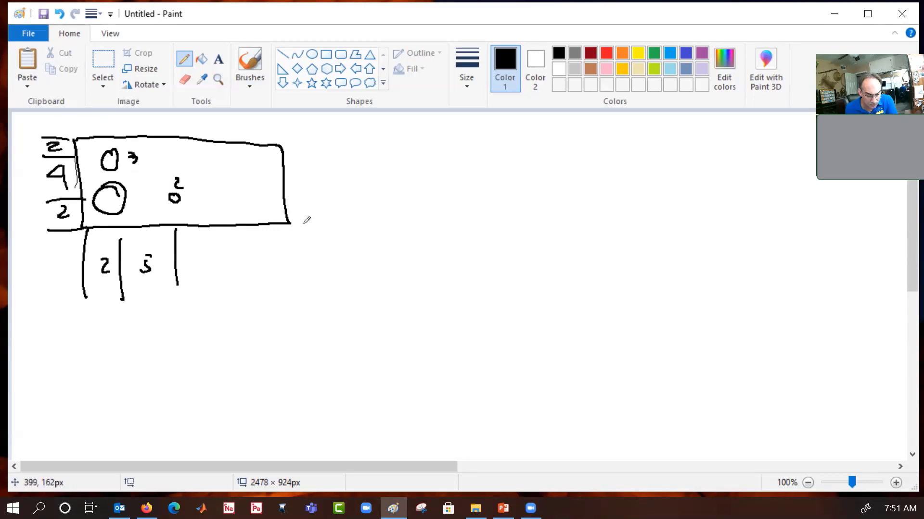
- Add the right-edge extension line, dimension arrows, and the final 6 span along the bottom
{"action": "left_click_drag", "start_coordinate": [287, 226], "coordinate": [290, 321]}
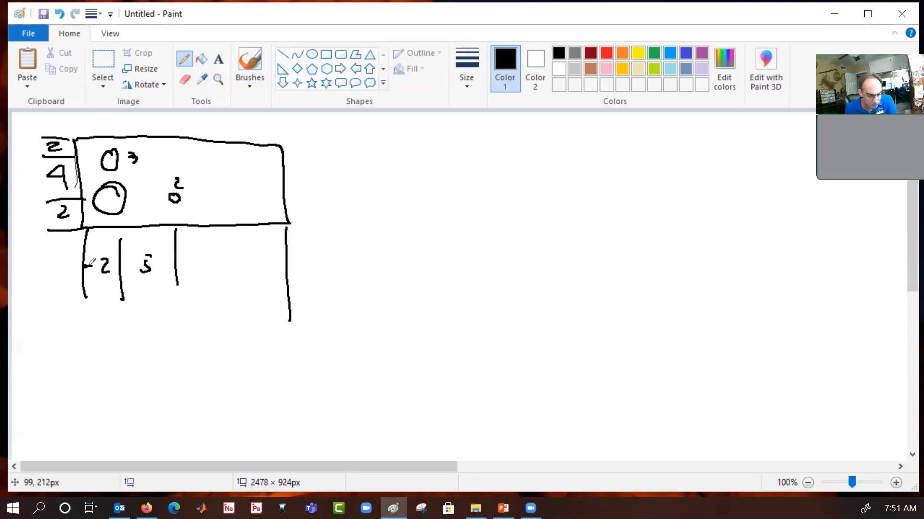
{"action": "left_click", "coordinate": [115, 264]}
{"action": "left_click_drag", "start_coordinate": [137, 263], "coordinate": [124, 264]}
{"action": "mouse_move", "coordinate": [129, 259]}
{"action": "left_mouse_down"}
{"action": "mouse_move", "coordinate": [126, 267]}
{"action": "mouse_move", "coordinate": [172, 261]}
{"action": "left_mouse_up"}
{"action": "left_click_drag", "start_coordinate": [167, 258], "coordinate": [169, 261]}
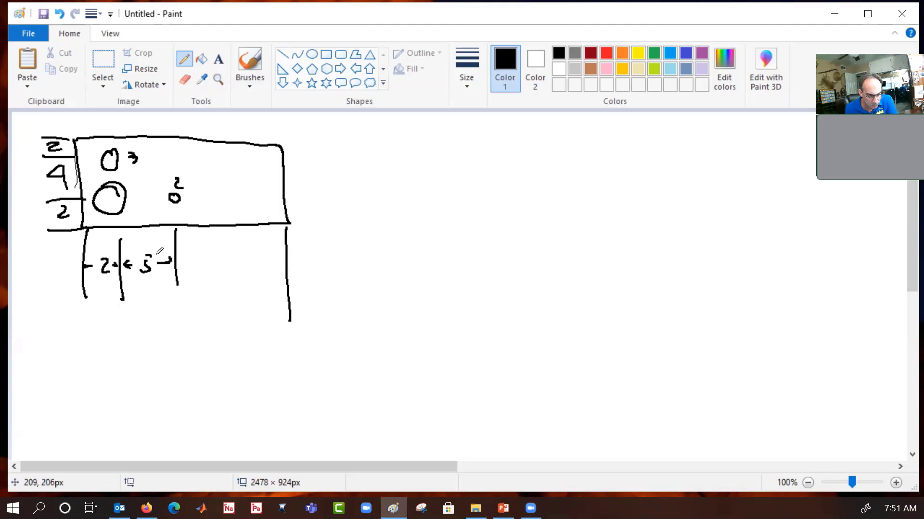
{"action": "left_click_drag", "start_coordinate": [65, 232], "coordinate": [65, 150]}
{"action": "mouse_move", "coordinate": [182, 260]}
{"action": "left_mouse_down"}
{"action": "mouse_move", "coordinate": [224, 273]}
{"action": "mouse_move", "coordinate": [221, 266]}
{"action": "left_mouse_up"}
{"action": "mouse_move", "coordinate": [244, 265]}
{"action": "left_mouse_down"}
{"action": "mouse_move", "coordinate": [280, 264]}
{"action": "mouse_move", "coordinate": [273, 268]}
{"action": "left_mouse_up"}
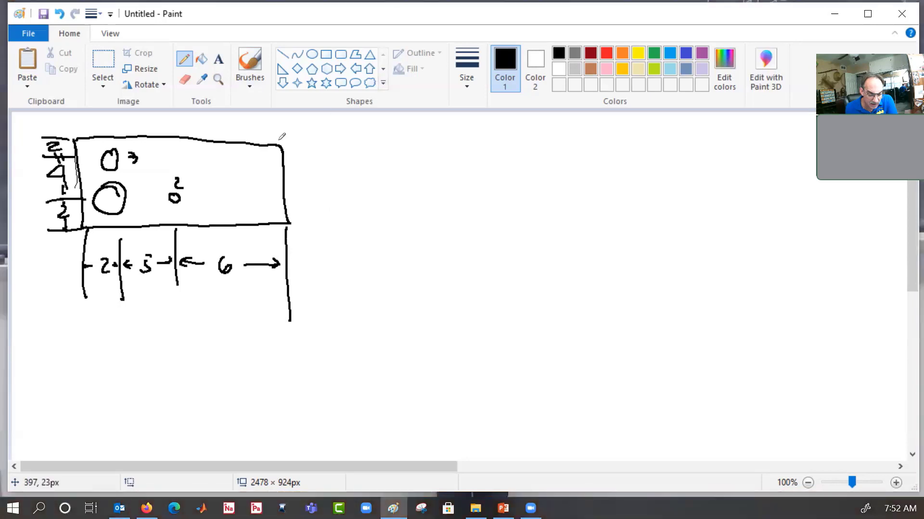
- Draw load arrow P from the plate's top-right corner
{"action": "left_click_drag", "start_coordinate": [285, 144], "coordinate": [312, 124]}
{"action": "mouse_move", "coordinate": [299, 126]}
{"action": "left_mouse_down"}
{"action": "mouse_move", "coordinate": [311, 124]}
{"action": "mouse_move", "coordinate": [308, 133]}
{"action": "left_mouse_up"}
{"action": "mouse_move", "coordinate": [323, 124]}
{"action": "left_mouse_down"}
{"action": "mouse_move", "coordinate": [326, 140]}
{"action": "mouse_move", "coordinate": [302, 150]}
{"action": "mouse_move", "coordinate": [319, 147]}
{"action": "left_mouse_up"}
- Label the load's 30° angle and mark the hole centres with crosses
{"action": "left_click_drag", "start_coordinate": [333, 140], "coordinate": [345, 134]}
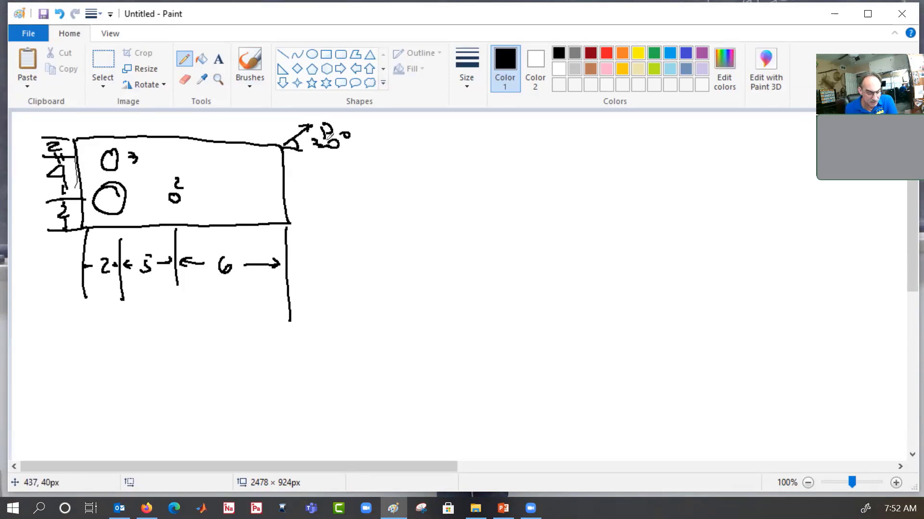
{"action": "left_click_drag", "start_coordinate": [115, 190], "coordinate": [112, 204]}
{"action": "left_click_drag", "start_coordinate": [106, 200], "coordinate": [119, 197]}
{"action": "left_click_drag", "start_coordinate": [113, 152], "coordinate": [110, 168]}
{"action": "left_click_drag", "start_coordinate": [173, 193], "coordinate": [179, 198]}
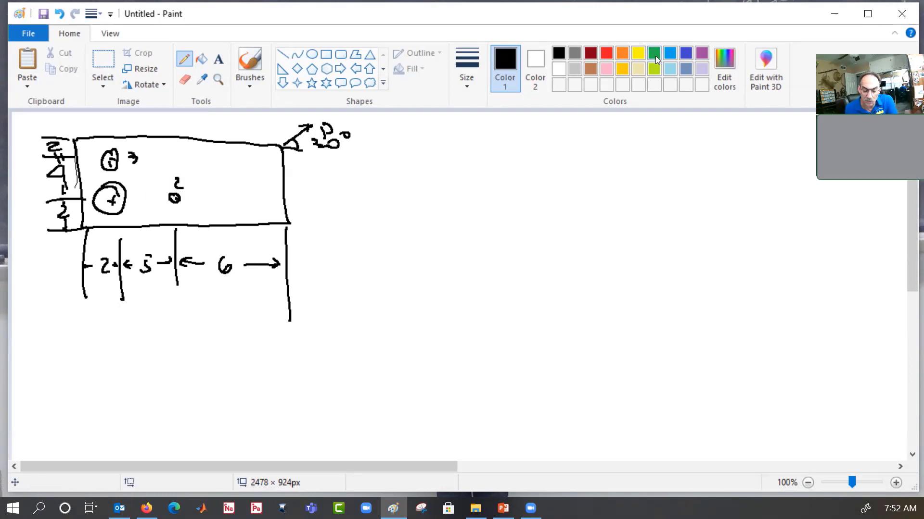
- Draw blue x and y axes at the loaded corner, then return to black
{"action": "left_click", "coordinate": [691, 52]}
{"action": "mouse_move", "coordinate": [282, 148]}
{"action": "left_mouse_down"}
{"action": "mouse_move", "coordinate": [324, 150]}
{"action": "mouse_move", "coordinate": [317, 154]}
{"action": "mouse_move", "coordinate": [332, 169]}
{"action": "mouse_move", "coordinate": [351, 172]}
{"action": "left_mouse_up"}
{"action": "left_click_drag", "start_coordinate": [351, 163], "coordinate": [343, 172]}
{"action": "mouse_move", "coordinate": [278, 146]}
{"action": "left_mouse_down"}
{"action": "mouse_move", "coordinate": [274, 119]}
{"action": "mouse_move", "coordinate": [279, 126]}
{"action": "left_mouse_up"}
{"action": "left_click_drag", "start_coordinate": [285, 118], "coordinate": [294, 127]}
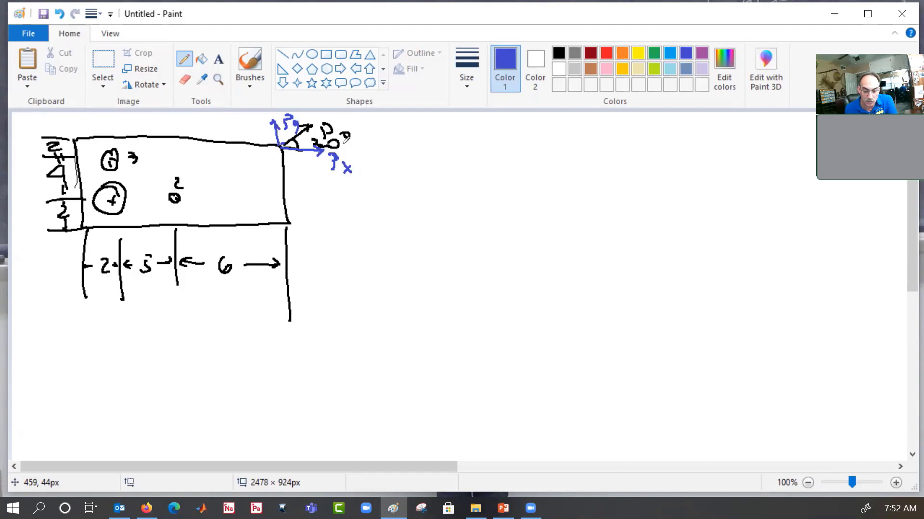
{"action": "left_click", "coordinate": [561, 50]}
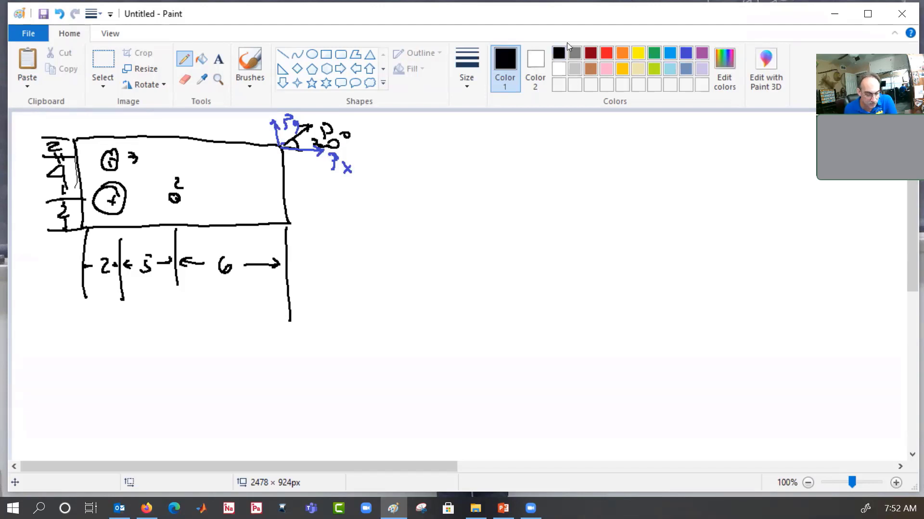
- Start the hole table with No and D headings and rows 1, 2, 3
{"action": "mouse_move", "coordinate": [72, 328]}
{"action": "left_mouse_down"}
{"action": "mouse_move", "coordinate": [85, 343]}
{"action": "mouse_move", "coordinate": [89, 327]}
{"action": "mouse_move", "coordinate": [109, 353]}
{"action": "mouse_move", "coordinate": [503, 354]}
{"action": "left_mouse_up"}
{"action": "mouse_move", "coordinate": [91, 361]}
{"action": "left_mouse_down"}
{"action": "mouse_move", "coordinate": [88, 388]}
{"action": "mouse_move", "coordinate": [98, 391]}
{"action": "mouse_move", "coordinate": [91, 407]}
{"action": "mouse_move", "coordinate": [102, 422]}
{"action": "mouse_move", "coordinate": [541, 428]}
{"action": "left_mouse_up"}
{"action": "left_click_drag", "start_coordinate": [125, 328], "coordinate": [126, 346]}
- Add leaders labelling the large hole 1/2 and the top hole 3/8
{"action": "left_click_drag", "start_coordinate": [126, 207], "coordinate": [156, 221]}
{"action": "mouse_move", "coordinate": [153, 225]}
{"action": "left_mouse_down"}
{"action": "mouse_move", "coordinate": [165, 230]}
{"action": "mouse_move", "coordinate": [201, 217]}
{"action": "mouse_move", "coordinate": [219, 239]}
{"action": "left_mouse_up"}
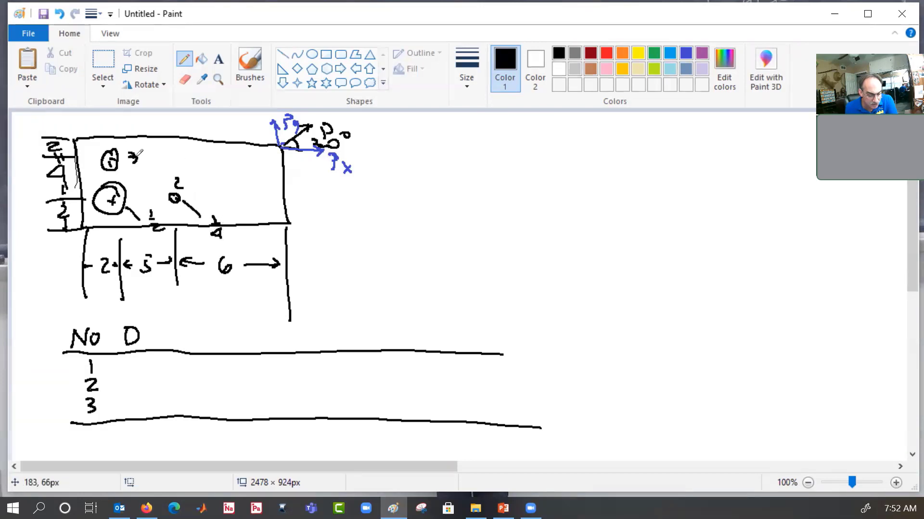
{"action": "mouse_move", "coordinate": [121, 149]}
{"action": "left_mouse_down"}
{"action": "mouse_move", "coordinate": [144, 137]}
{"action": "mouse_move", "coordinate": [174, 141]}
{"action": "mouse_move", "coordinate": [179, 162]}
{"action": "left_mouse_up"}
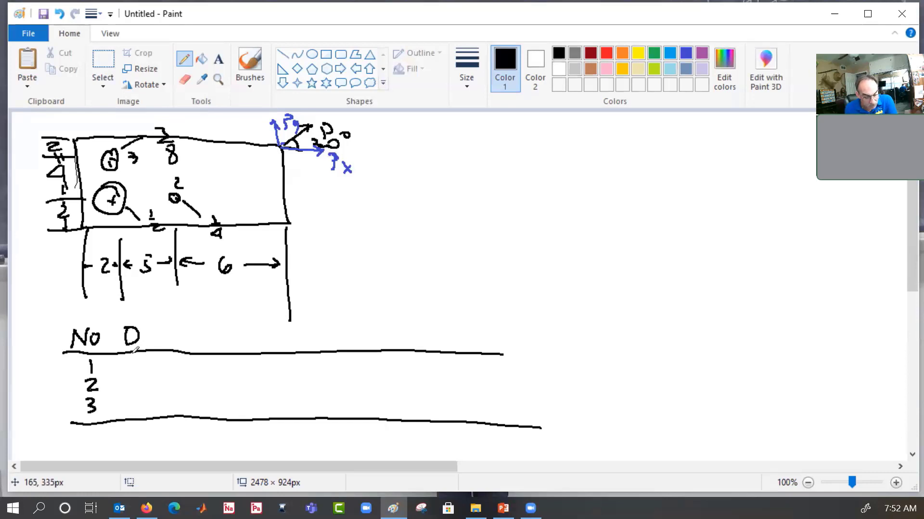
- Enter diameters 1/2, 1/4 and 3/8 in the table's D column
{"action": "mouse_move", "coordinate": [128, 364]}
{"action": "left_mouse_down"}
{"action": "mouse_move", "coordinate": [132, 379]}
{"action": "mouse_move", "coordinate": [152, 377]}
{"action": "mouse_move", "coordinate": [126, 391]}
{"action": "mouse_move", "coordinate": [143, 389]}
{"action": "left_mouse_up"}
{"action": "mouse_move", "coordinate": [142, 384]}
{"action": "left_mouse_down"}
{"action": "mouse_move", "coordinate": [126, 414]}
{"action": "mouse_move", "coordinate": [133, 416]}
{"action": "left_mouse_up"}
{"action": "left_click_drag", "start_coordinate": [148, 404], "coordinate": [137, 406]}
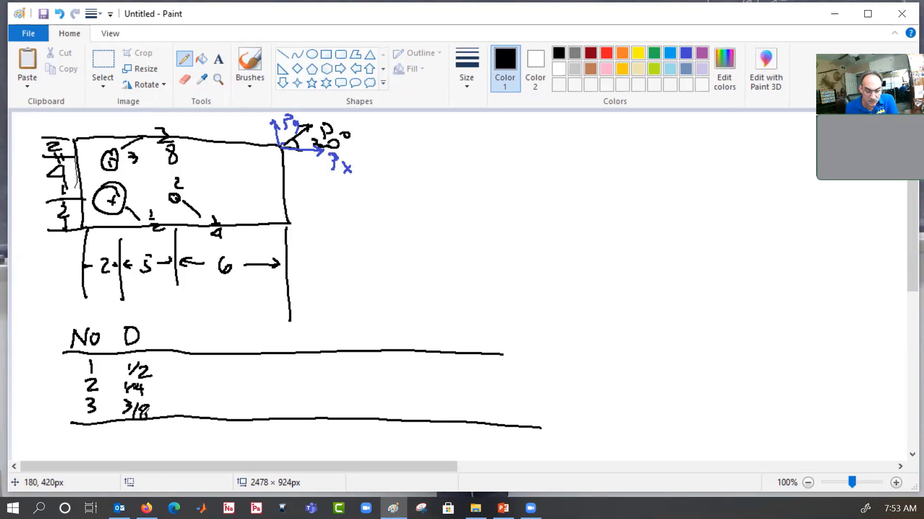
{"action": "left_click", "coordinate": [685, 53]}
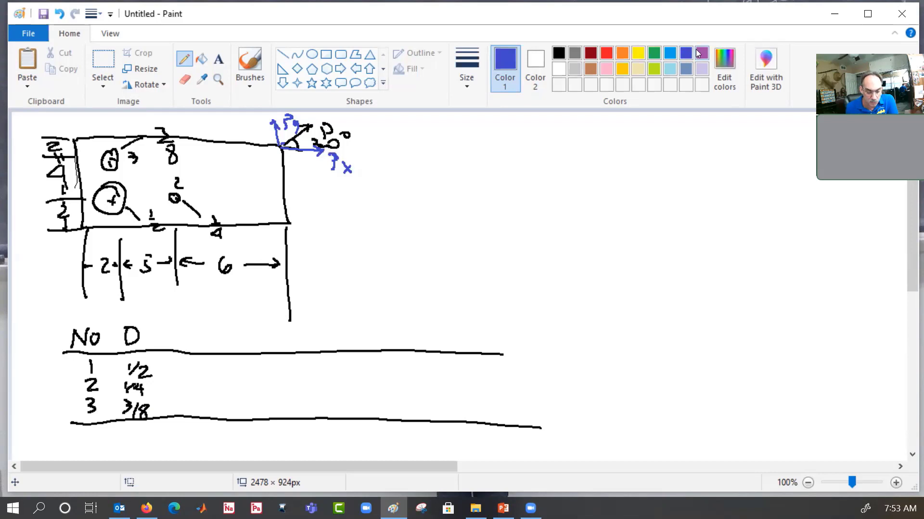
- Draw blue x and y axes through the large hole, then switch back to black
{"action": "left_click", "coordinate": [289, 231]}
{"action": "mouse_move", "coordinate": [110, 200]}
{"action": "left_mouse_down"}
{"action": "mouse_move", "coordinate": [334, 205]}
{"action": "mouse_move", "coordinate": [328, 210]}
{"action": "left_mouse_up"}
{"action": "left_click_drag", "start_coordinate": [342, 195], "coordinate": [350, 210]}
{"action": "left_click_drag", "start_coordinate": [350, 202], "coordinate": [339, 210]}
{"action": "mouse_move", "coordinate": [112, 197]}
{"action": "left_mouse_down"}
{"action": "mouse_move", "coordinate": [105, 122]}
{"action": "mouse_move", "coordinate": [91, 124]}
{"action": "mouse_move", "coordinate": [98, 130]}
{"action": "left_mouse_up"}
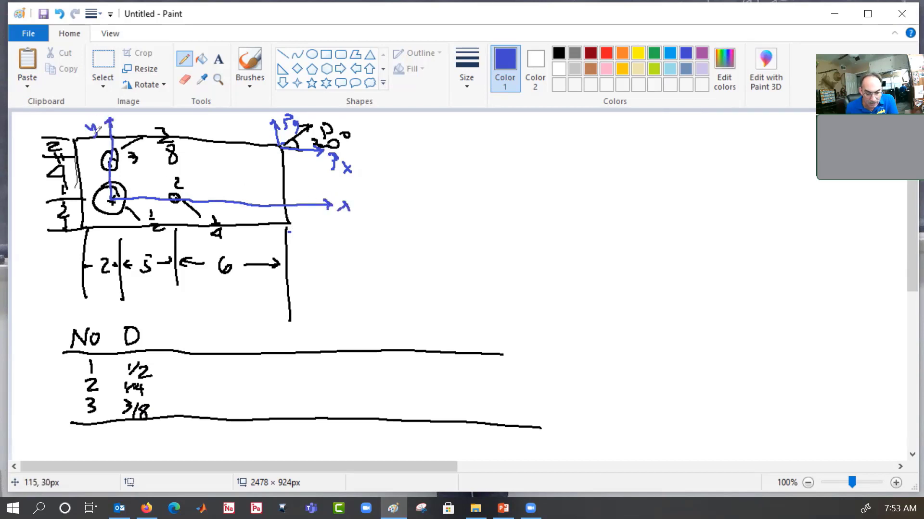
{"action": "left_click", "coordinate": [561, 50]}
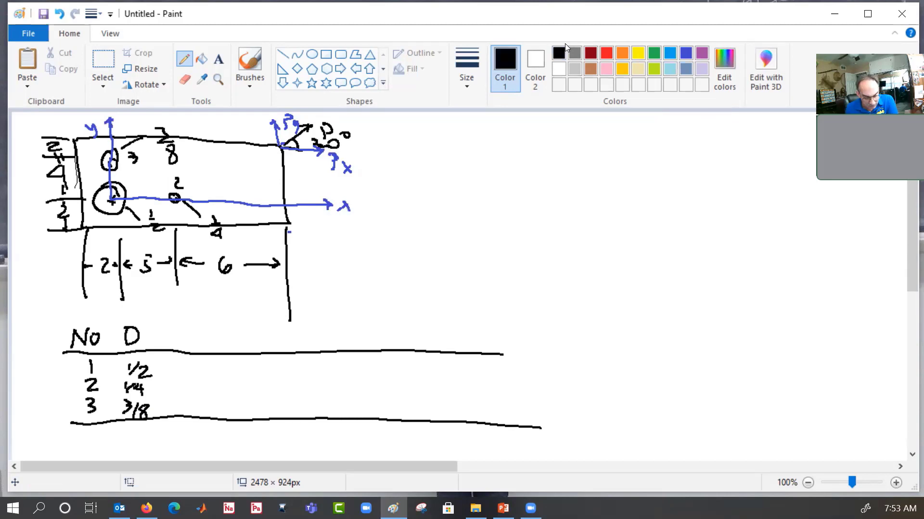
- Add x: and y: table columns with coordinates 0, 0 for hole 1 and 5 for hole 2
{"action": "mouse_move", "coordinate": [184, 332]}
{"action": "left_mouse_down"}
{"action": "mouse_move", "coordinate": [196, 346]}
{"action": "mouse_move", "coordinate": [185, 348]}
{"action": "left_mouse_up"}
{"action": "left_click", "coordinate": [204, 336]}
{"action": "left_click", "coordinate": [204, 346]}
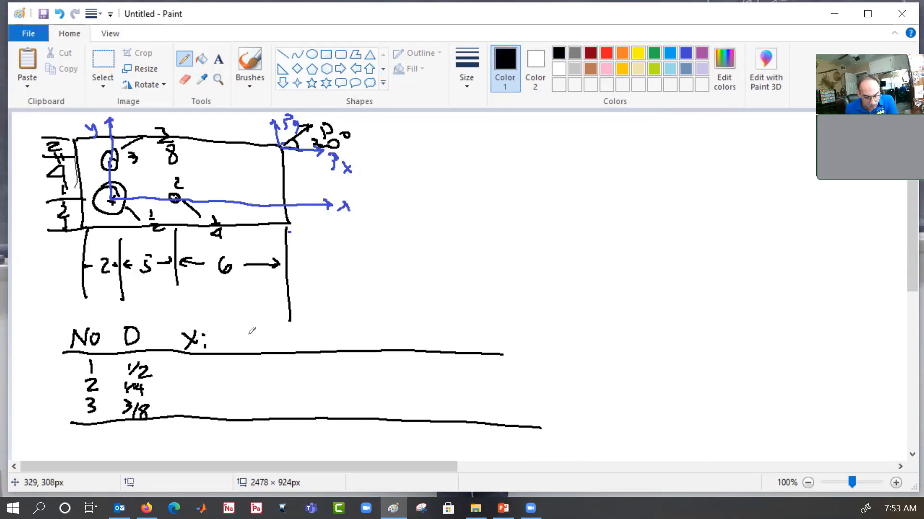
{"action": "left_click_drag", "start_coordinate": [237, 332], "coordinate": [241, 353]}
{"action": "left_click", "coordinate": [256, 331]}
{"action": "left_click", "coordinate": [256, 348]}
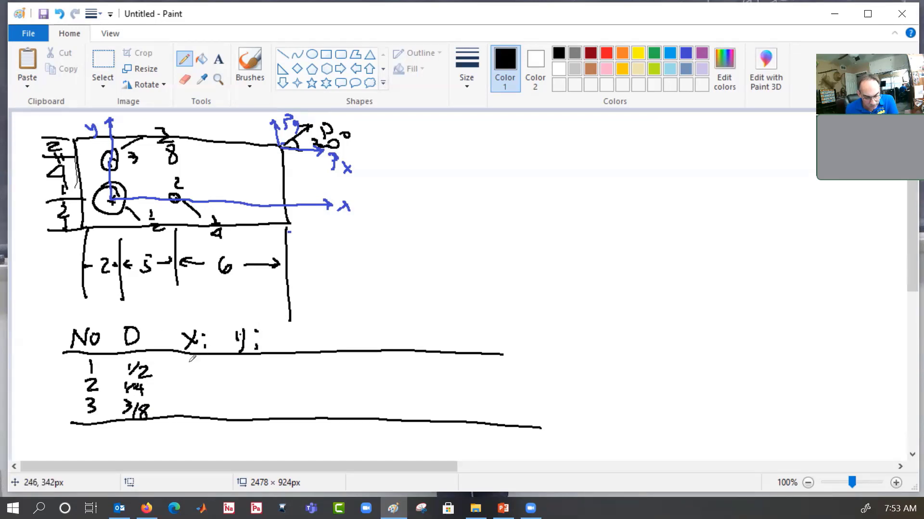
{"action": "left_click_drag", "start_coordinate": [194, 363], "coordinate": [241, 363]}
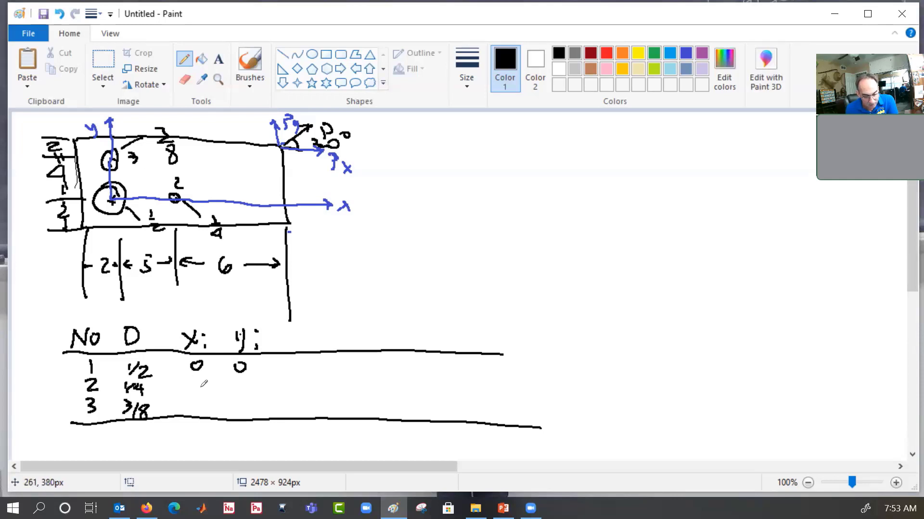
{"action": "mouse_move", "coordinate": [194, 380]}
{"action": "left_mouse_down"}
{"action": "mouse_move", "coordinate": [193, 390]}
{"action": "mouse_move", "coordinate": [207, 378]}
{"action": "mouse_move", "coordinate": [230, 387]}
{"action": "mouse_move", "coordinate": [237, 380]}
{"action": "mouse_move", "coordinate": [189, 409]}
{"action": "mouse_move", "coordinate": [216, 396]}
{"action": "mouse_move", "coordinate": [201, 405]}
{"action": "mouse_move", "coordinate": [245, 417]}
{"action": "left_mouse_up"}
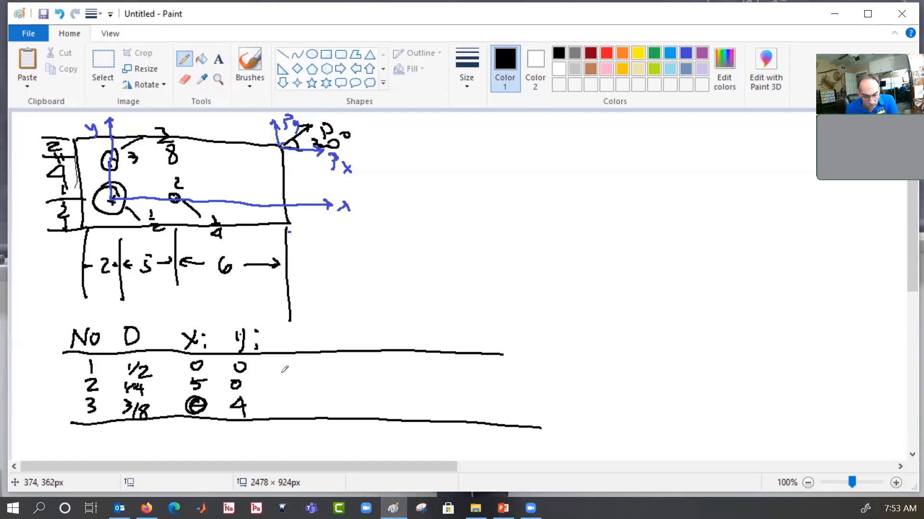
- Add the A: column with area formula π(d/2)² and ΣA below the table
{"action": "left_click_drag", "start_coordinate": [284, 346], "coordinate": [293, 339]}
{"action": "left_click", "coordinate": [306, 333]}
{"action": "left_click_drag", "start_coordinate": [304, 340], "coordinate": [302, 344]}
{"action": "mouse_move", "coordinate": [310, 271]}
{"action": "left_mouse_down"}
{"action": "mouse_move", "coordinate": [315, 282]}
{"action": "mouse_move", "coordinate": [320, 270]}
{"action": "mouse_move", "coordinate": [346, 271]}
{"action": "left_mouse_up"}
{"action": "mouse_move", "coordinate": [344, 252]}
{"action": "left_mouse_down"}
{"action": "mouse_move", "coordinate": [355, 294]}
{"action": "mouse_move", "coordinate": [340, 306]}
{"action": "left_mouse_up"}
{"action": "mouse_move", "coordinate": [361, 249]}
{"action": "left_mouse_down"}
{"action": "mouse_move", "coordinate": [367, 302]}
{"action": "mouse_move", "coordinate": [385, 253]}
{"action": "left_mouse_up"}
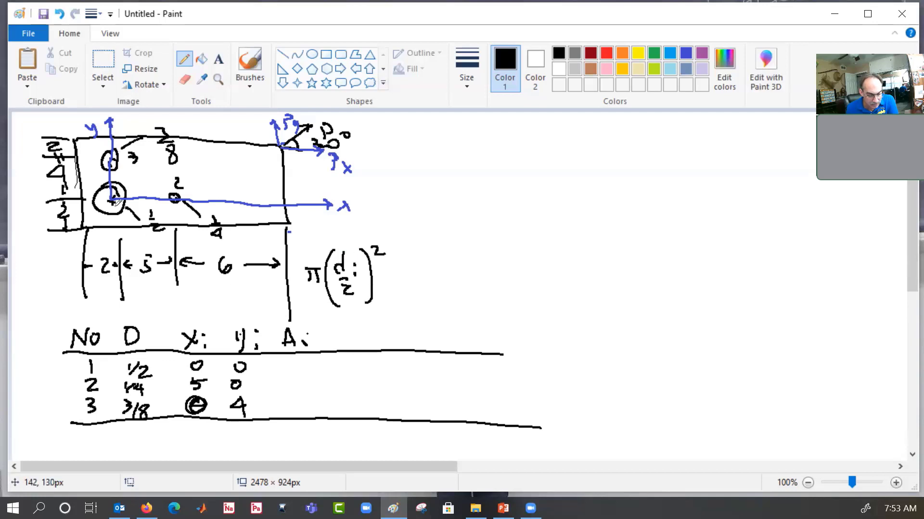
{"action": "mouse_move", "coordinate": [291, 367]}
{"action": "left_mouse_down"}
{"action": "mouse_move", "coordinate": [301, 368]}
{"action": "mouse_move", "coordinate": [305, 410]}
{"action": "mouse_move", "coordinate": [288, 433]}
{"action": "mouse_move", "coordinate": [294, 438]}
{"action": "left_mouse_up"}
{"action": "left_click_drag", "start_coordinate": [297, 438], "coordinate": [306, 432]}
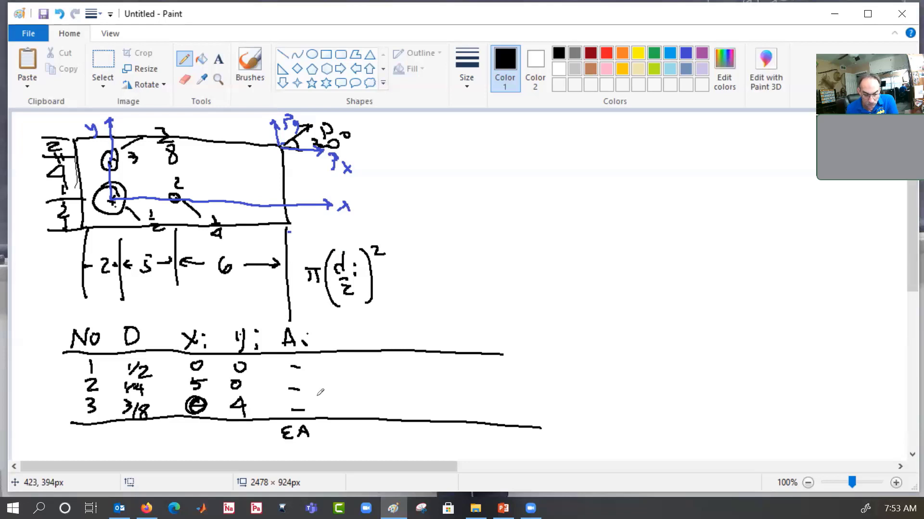
{"action": "mouse_move", "coordinate": [450, 124]}
{"action": "left_mouse_down"}
{"action": "mouse_move", "coordinate": [457, 144]}
{"action": "mouse_move", "coordinate": [471, 127]}
{"action": "left_mouse_up"}
- Complete the A = ΣA formula and circle ΣA under the table
{"action": "left_click_drag", "start_coordinate": [463, 134], "coordinate": [471, 133]}
{"action": "mouse_move", "coordinate": [477, 126]}
{"action": "left_mouse_down"}
{"action": "mouse_move", "coordinate": [487, 123]}
{"action": "mouse_move", "coordinate": [494, 140]}
{"action": "left_mouse_up"}
{"action": "left_click_drag", "start_coordinate": [496, 142], "coordinate": [503, 141]}
{"action": "left_click_drag", "start_coordinate": [497, 135], "coordinate": [503, 136]}
{"action": "left_click_drag", "start_coordinate": [317, 422], "coordinate": [318, 424]}
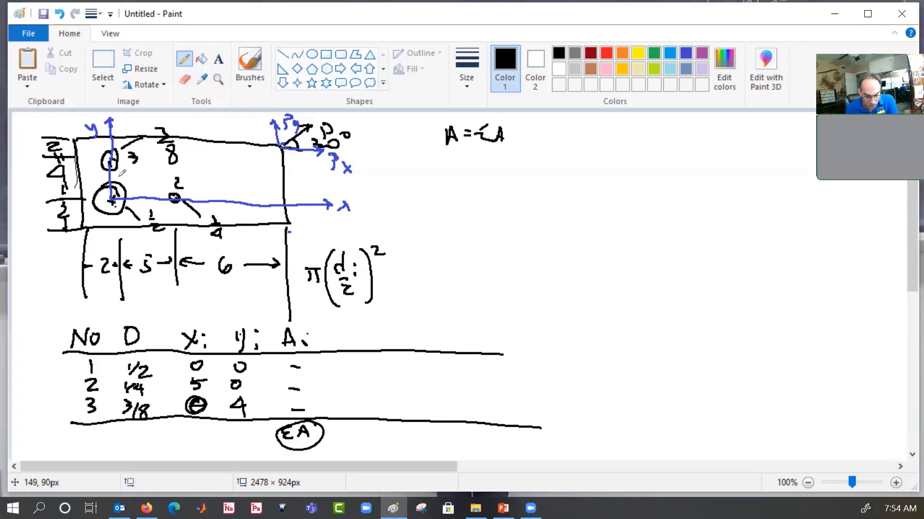
- Write the centroid formula x̄ = ΣAx/ΣA
{"action": "left_click_drag", "start_coordinate": [447, 152], "coordinate": [455, 152]}
{"action": "mouse_move", "coordinate": [447, 155]}
{"action": "left_mouse_down"}
{"action": "mouse_move", "coordinate": [461, 168]}
{"action": "mouse_move", "coordinate": [446, 167]}
{"action": "mouse_move", "coordinate": [479, 160]}
{"action": "left_mouse_up"}
{"action": "mouse_move", "coordinate": [473, 165]}
{"action": "left_mouse_down"}
{"action": "mouse_move", "coordinate": [500, 164]}
{"action": "mouse_move", "coordinate": [513, 146]}
{"action": "mouse_move", "coordinate": [518, 159]}
{"action": "left_mouse_up"}
{"action": "mouse_move", "coordinate": [522, 153]}
{"action": "left_mouse_down"}
{"action": "mouse_move", "coordinate": [535, 159]}
{"action": "mouse_move", "coordinate": [523, 160]}
{"action": "mouse_move", "coordinate": [536, 146]}
{"action": "mouse_move", "coordinate": [523, 187]}
{"action": "mouse_move", "coordinate": [555, 166]}
{"action": "left_mouse_up"}
- Write the centroid formula ȳ = ΣAy/ΣA below x̄
{"action": "left_click_drag", "start_coordinate": [545, 170], "coordinate": [558, 171]}
{"action": "left_click_drag", "start_coordinate": [452, 191], "coordinate": [458, 206]}
{"action": "mouse_move", "coordinate": [466, 193]}
{"action": "left_mouse_down"}
{"action": "mouse_move", "coordinate": [469, 220]}
{"action": "mouse_move", "coordinate": [473, 181]}
{"action": "left_mouse_up"}
{"action": "left_click_drag", "start_coordinate": [481, 198], "coordinate": [495, 206]}
{"action": "mouse_move", "coordinate": [510, 191]}
{"action": "left_mouse_down"}
{"action": "mouse_move", "coordinate": [504, 204]}
{"action": "mouse_move", "coordinate": [513, 214]}
{"action": "left_mouse_up"}
{"action": "mouse_move", "coordinate": [516, 211]}
{"action": "left_mouse_down"}
{"action": "mouse_move", "coordinate": [531, 211]}
{"action": "mouse_move", "coordinate": [527, 201]}
{"action": "left_mouse_up"}
{"action": "left_click_drag", "start_coordinate": [535, 197], "coordinate": [549, 215]}
{"action": "mouse_move", "coordinate": [532, 224]}
{"action": "left_mouse_down"}
{"action": "mouse_move", "coordinate": [532, 236]}
{"action": "mouse_move", "coordinate": [549, 237]}
{"action": "left_mouse_up"}
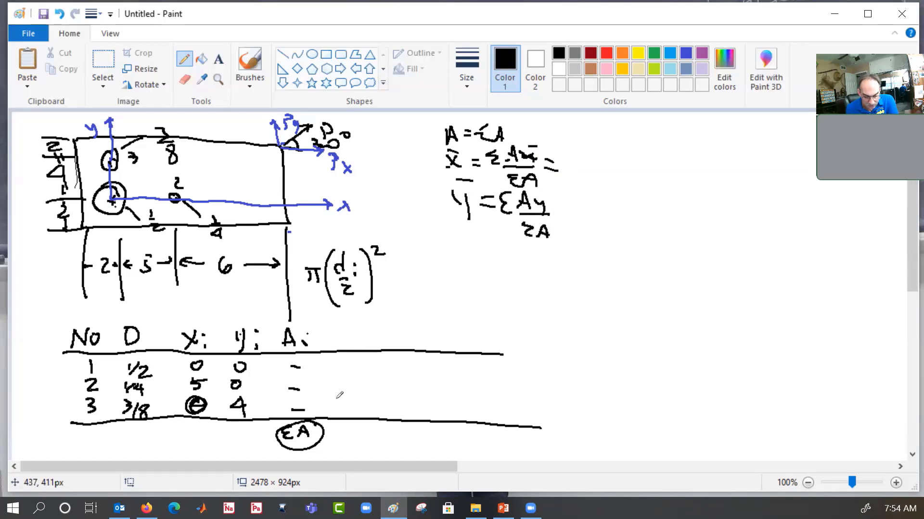
- Add an Ai xi column with dashed rows and a circled total beneath
{"action": "mouse_move", "coordinate": [336, 345]}
{"action": "left_mouse_down"}
{"action": "mouse_move", "coordinate": [347, 345]}
{"action": "mouse_move", "coordinate": [343, 337]}
{"action": "left_mouse_up"}
{"action": "left_click", "coordinate": [352, 331]}
{"action": "left_click_drag", "start_coordinate": [352, 336], "coordinate": [366, 344]}
{"action": "left_click_drag", "start_coordinate": [365, 332], "coordinate": [357, 344]}
{"action": "left_click", "coordinate": [375, 342]}
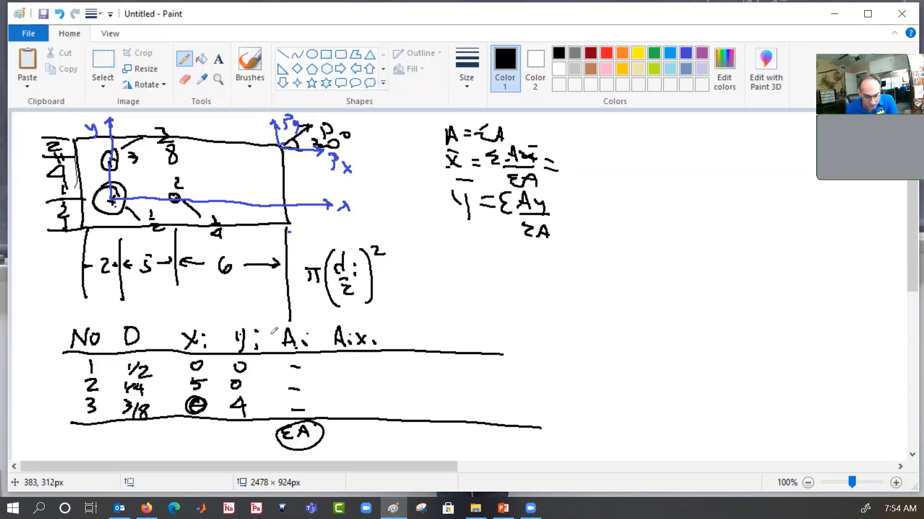
{"action": "left_click_drag", "start_coordinate": [342, 366], "coordinate": [353, 366]}
{"action": "mouse_move", "coordinate": [345, 378]}
{"action": "left_mouse_down"}
{"action": "mouse_move", "coordinate": [354, 378]}
{"action": "mouse_move", "coordinate": [354, 392]}
{"action": "left_mouse_up"}
{"action": "mouse_move", "coordinate": [347, 409]}
{"action": "left_mouse_down"}
{"action": "mouse_move", "coordinate": [355, 410]}
{"action": "mouse_move", "coordinate": [348, 434]}
{"action": "mouse_move", "coordinate": [356, 440]}
{"action": "left_mouse_up"}
{"action": "mouse_move", "coordinate": [360, 440]}
{"action": "left_mouse_down"}
{"action": "mouse_move", "coordinate": [371, 434]}
{"action": "mouse_move", "coordinate": [377, 445]}
{"action": "left_mouse_up"}
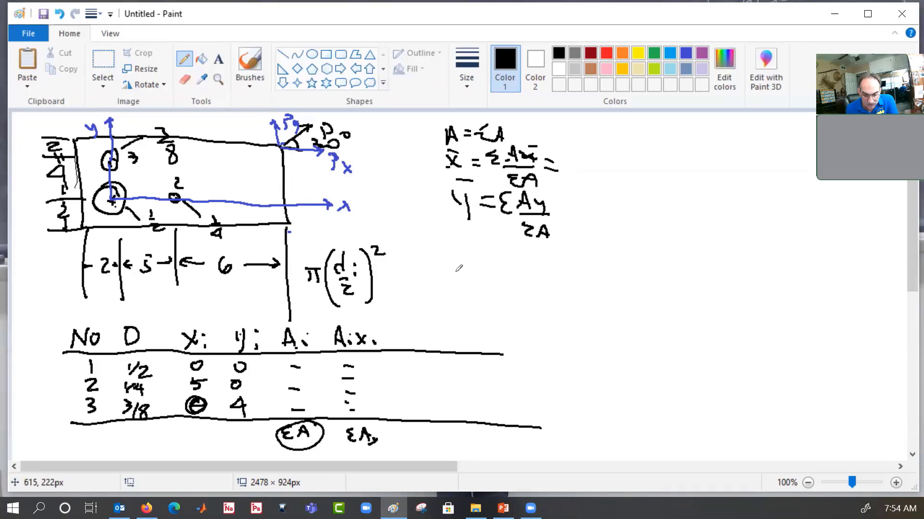
{"action": "left_click_drag", "start_coordinate": [571, 149], "coordinate": [568, 150]}
{"action": "left_click_drag", "start_coordinate": [351, 426], "coordinate": [370, 429]}
- Add an Ai yi column with marked rows and Σ total, extending the header underline
{"action": "mouse_move", "coordinate": [397, 345]}
{"action": "left_mouse_down"}
{"action": "mouse_move", "coordinate": [405, 330]}
{"action": "mouse_move", "coordinate": [410, 345]}
{"action": "left_mouse_up"}
{"action": "left_click_drag", "start_coordinate": [399, 338], "coordinate": [417, 336]}
{"action": "left_click_drag", "start_coordinate": [415, 344], "coordinate": [438, 346]}
{"action": "left_click", "coordinate": [439, 334]}
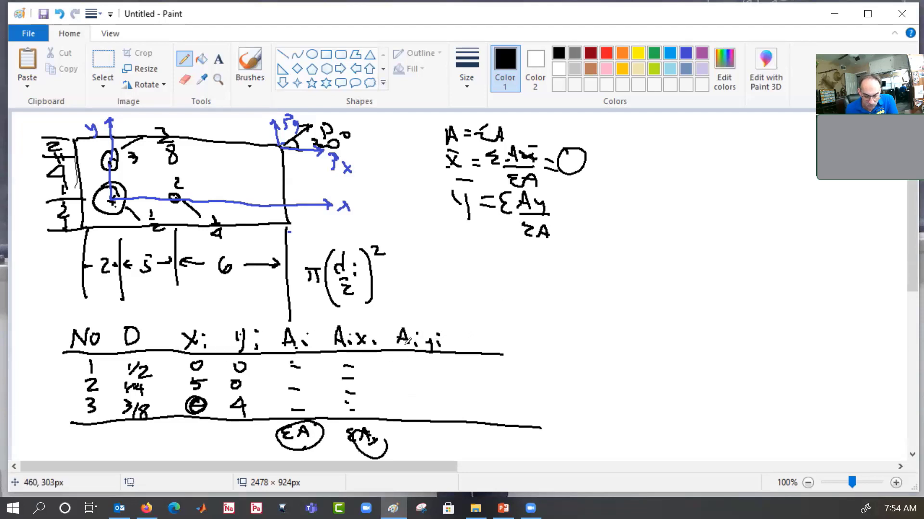
{"action": "left_click", "coordinate": [411, 380]}
{"action": "left_click", "coordinate": [411, 400]}
{"action": "left_click", "coordinate": [413, 414]}
{"action": "mouse_move", "coordinate": [418, 431]}
{"action": "left_mouse_down"}
{"action": "mouse_move", "coordinate": [410, 434]}
{"action": "mouse_move", "coordinate": [417, 443]}
{"action": "left_mouse_up"}
{"action": "left_click", "coordinate": [428, 439]}
{"action": "left_click", "coordinate": [580, 211]}
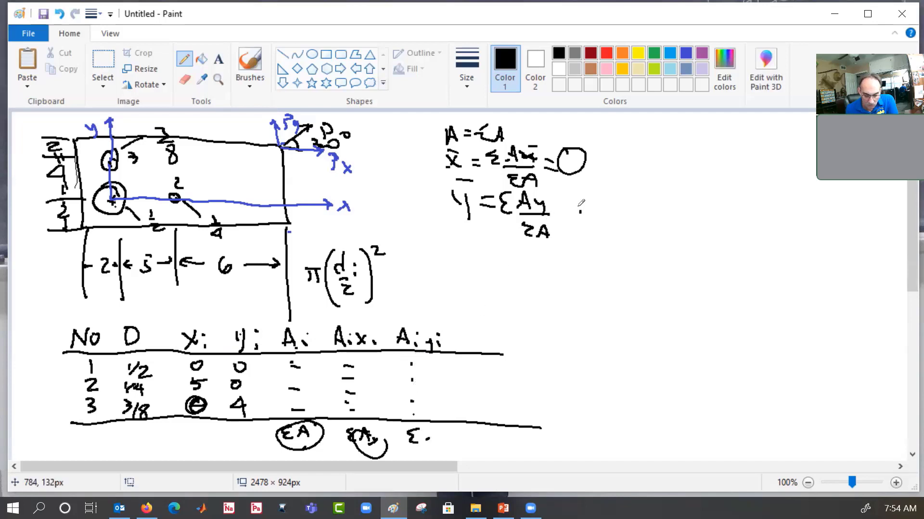
{"action": "left_click_drag", "start_coordinate": [500, 356], "coordinate": [625, 362]}
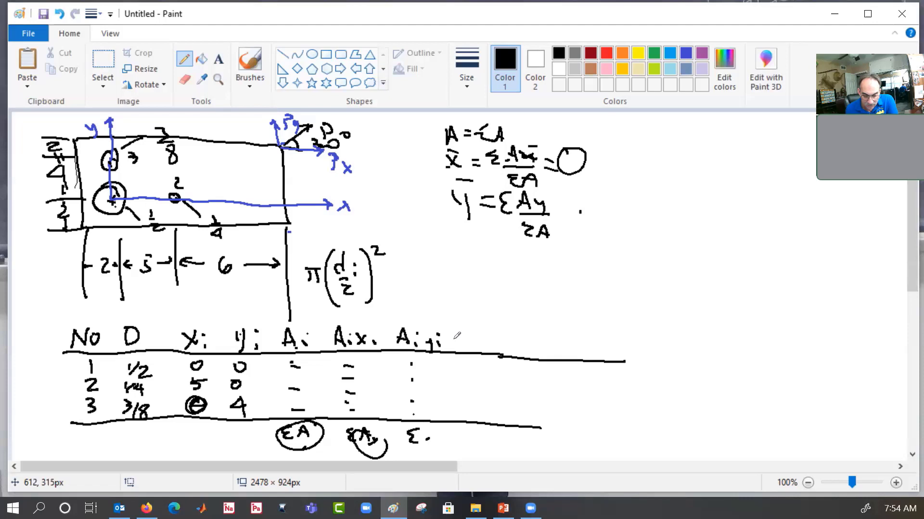
- Add a J column heading to the table and circle the row 1 entries
{"action": "left_click_drag", "start_coordinate": [483, 327], "coordinate": [473, 343]}
{"action": "left_click_drag", "start_coordinate": [474, 326], "coordinate": [490, 326]}
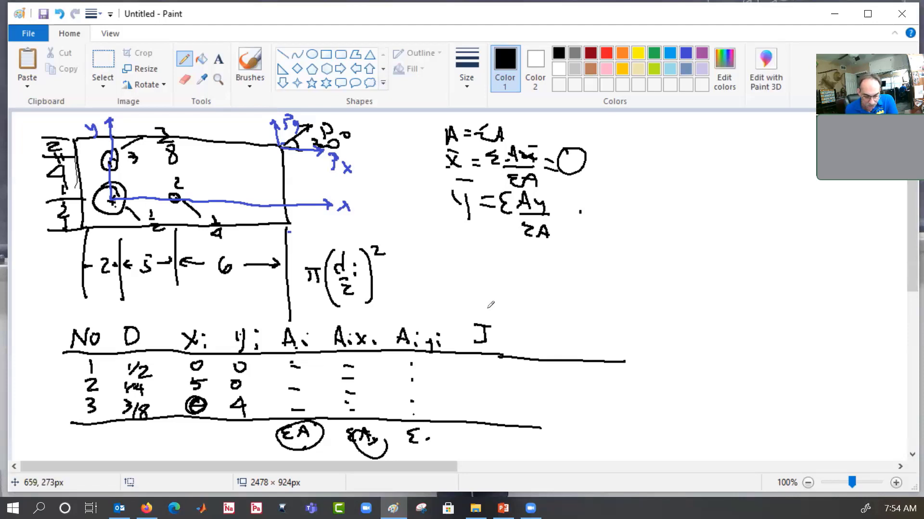
{"action": "mouse_move", "coordinate": [294, 356]}
{"action": "left_mouse_down"}
{"action": "mouse_move", "coordinate": [303, 373]}
{"action": "mouse_move", "coordinate": [301, 359]}
{"action": "left_mouse_up"}
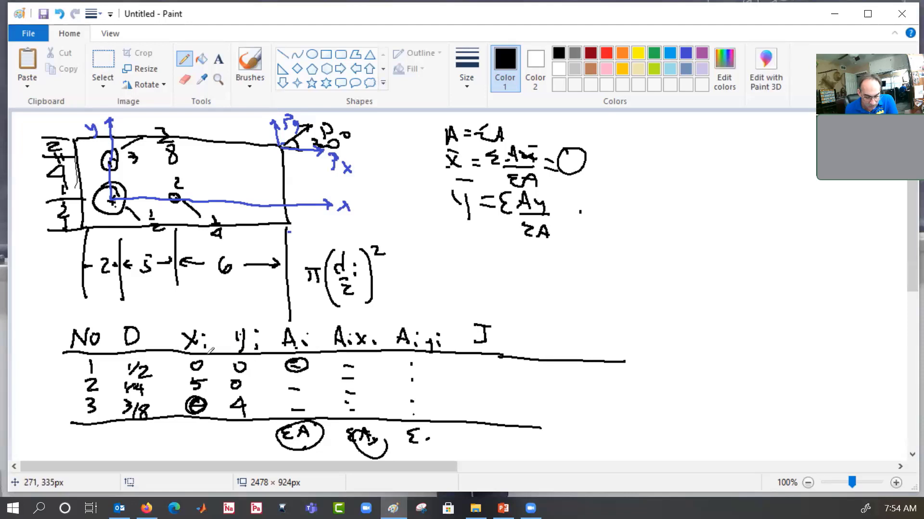
{"action": "left_click_drag", "start_coordinate": [206, 355], "coordinate": [200, 354]}
{"action": "left_click_drag", "start_coordinate": [559, 163], "coordinate": [566, 172]}
- Write the (xi − x̄)² term below the ȳ formula
{"action": "mouse_move", "coordinate": [477, 262]}
{"action": "left_mouse_down"}
{"action": "mouse_move", "coordinate": [475, 295]}
{"action": "mouse_move", "coordinate": [541, 280]}
{"action": "left_mouse_up"}
{"action": "left_click", "coordinate": [515, 277]}
{"action": "left_click", "coordinate": [516, 287]}
{"action": "mouse_move", "coordinate": [547, 271]}
{"action": "left_mouse_down"}
{"action": "mouse_move", "coordinate": [562, 290]}
{"action": "mouse_move", "coordinate": [548, 291]}
{"action": "left_mouse_up"}
{"action": "mouse_move", "coordinate": [546, 265]}
{"action": "left_mouse_down"}
{"action": "mouse_move", "coordinate": [555, 263]}
{"action": "mouse_move", "coordinate": [571, 293]}
{"action": "left_mouse_up"}
{"action": "mouse_move", "coordinate": [581, 255]}
{"action": "left_mouse_down"}
{"action": "mouse_move", "coordinate": [620, 278]}
{"action": "mouse_move", "coordinate": [653, 269]}
{"action": "left_mouse_up"}
- Write the (yi − ȳ) term, fix the i subscripts, and add a plus between terms
{"action": "mouse_move", "coordinate": [654, 268]}
{"action": "left_mouse_down"}
{"action": "mouse_move", "coordinate": [642, 297]}
{"action": "mouse_move", "coordinate": [682, 284]}
{"action": "mouse_move", "coordinate": [697, 303]}
{"action": "left_mouse_up"}
{"action": "left_click", "coordinate": [664, 271]}
{"action": "mouse_move", "coordinate": [683, 266]}
{"action": "left_mouse_down"}
{"action": "mouse_move", "coordinate": [697, 264]}
{"action": "mouse_move", "coordinate": [706, 295]}
{"action": "left_mouse_up"}
{"action": "left_click", "coordinate": [703, 281]}
{"action": "left_click_drag", "start_coordinate": [709, 253], "coordinate": [723, 293]}
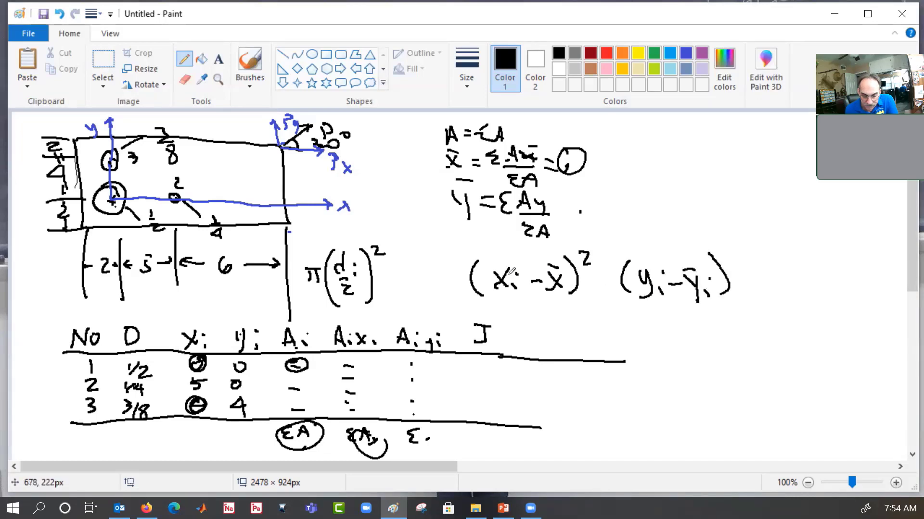
{"action": "left_click_drag", "start_coordinate": [513, 287], "coordinate": [514, 296]}
{"action": "left_click_drag", "start_coordinate": [661, 289], "coordinate": [661, 299]}
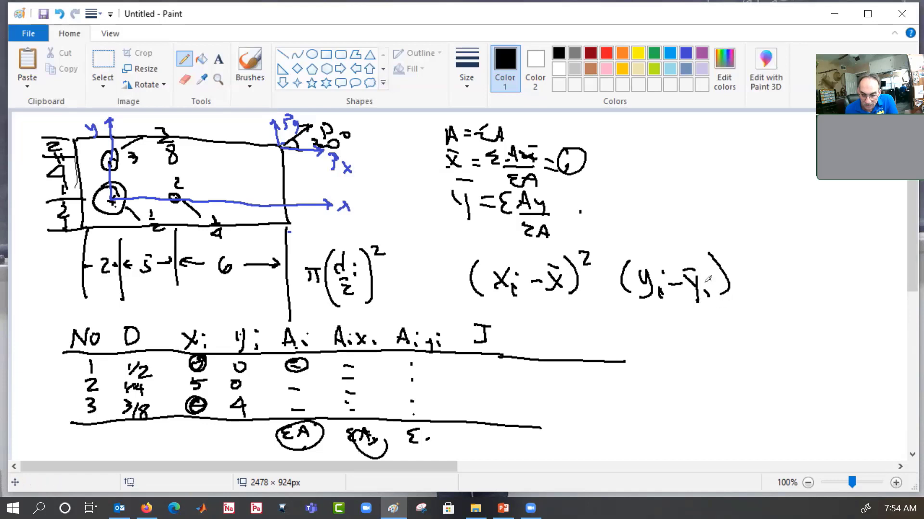
{"action": "left_click_drag", "start_coordinate": [710, 282], "coordinate": [714, 296]}
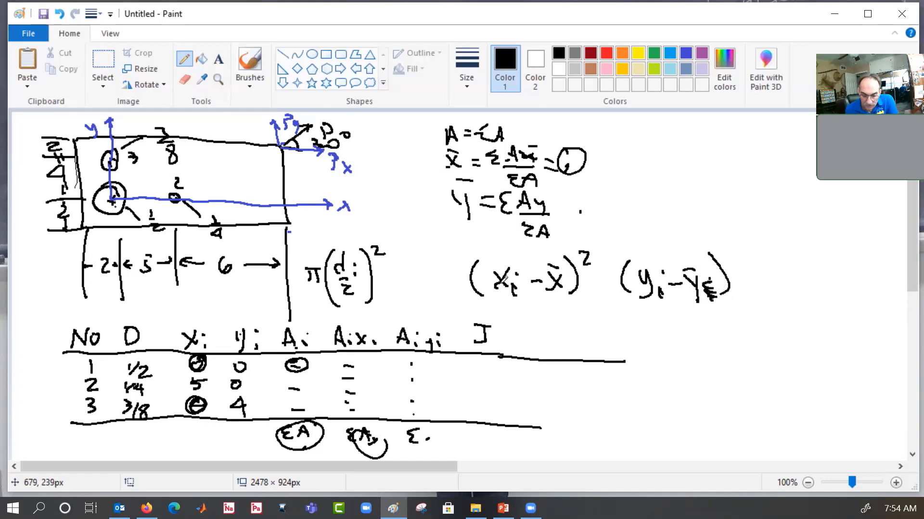
{"action": "mouse_move", "coordinate": [598, 278]}
{"action": "left_mouse_down"}
{"action": "mouse_move", "coordinate": [615, 278]}
{"action": "mouse_move", "coordinate": [607, 291]}
{"action": "left_mouse_up"}
- Bracket the sum, multiply it by Ai, and square it
{"action": "mouse_move", "coordinate": [480, 248]}
{"action": "left_mouse_down"}
{"action": "mouse_move", "coordinate": [460, 301]}
{"action": "mouse_move", "coordinate": [497, 301]}
{"action": "left_mouse_up"}
{"action": "left_click_drag", "start_coordinate": [710, 249], "coordinate": [718, 302]}
{"action": "mouse_move", "coordinate": [418, 284]}
{"action": "left_mouse_down"}
{"action": "mouse_move", "coordinate": [435, 248]}
{"action": "mouse_move", "coordinate": [444, 284]}
{"action": "left_mouse_up"}
{"action": "left_click_drag", "start_coordinate": [431, 273], "coordinate": [453, 285]}
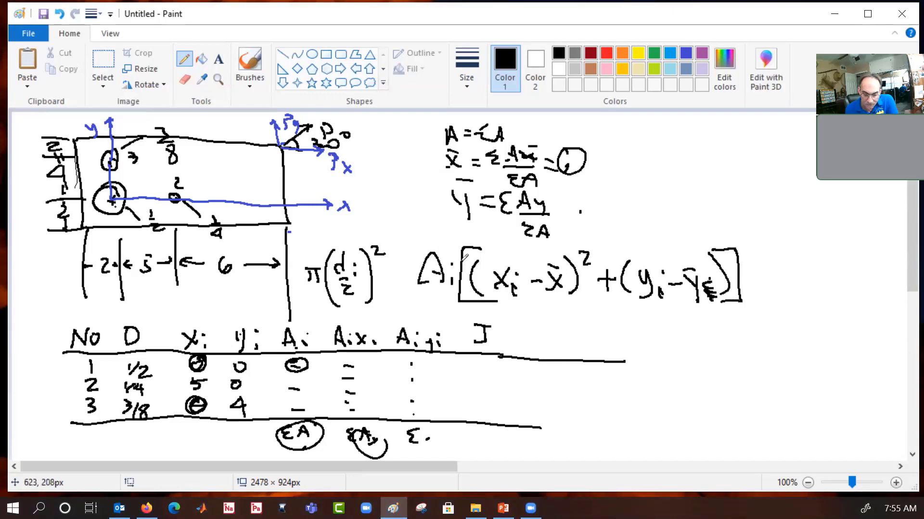
{"action": "mouse_move", "coordinate": [749, 240]}
{"action": "left_mouse_down"}
{"action": "mouse_move", "coordinate": [751, 253]}
{"action": "mouse_move", "coordinate": [765, 254]}
{"action": "left_mouse_up"}
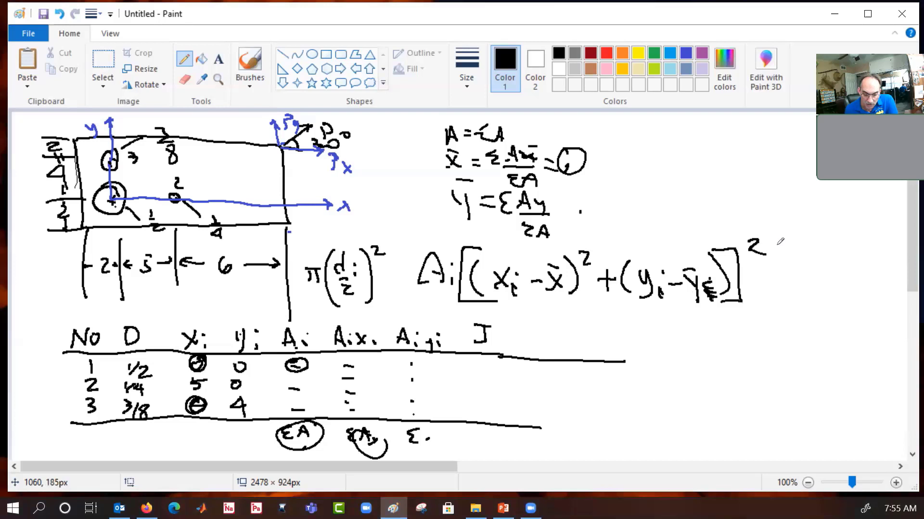
- Dash the J column rows, write a circled ΣJ total, label 'J =', and select the formulas area
{"action": "mouse_move", "coordinate": [475, 367]}
{"action": "left_mouse_down"}
{"action": "mouse_move", "coordinate": [490, 367]}
{"action": "mouse_move", "coordinate": [491, 383]}
{"action": "left_mouse_up"}
{"action": "left_click_drag", "start_coordinate": [479, 393], "coordinate": [496, 398]}
{"action": "mouse_move", "coordinate": [471, 408]}
{"action": "left_mouse_down"}
{"action": "mouse_move", "coordinate": [493, 409]}
{"action": "mouse_move", "coordinate": [477, 440]}
{"action": "mouse_move", "coordinate": [485, 447]}
{"action": "left_mouse_up"}
{"action": "mouse_move", "coordinate": [495, 434]}
{"action": "left_mouse_down"}
{"action": "mouse_move", "coordinate": [495, 445]}
{"action": "mouse_move", "coordinate": [501, 432]}
{"action": "left_mouse_up"}
{"action": "left_click_drag", "start_coordinate": [496, 446], "coordinate": [488, 446]}
{"action": "mouse_move", "coordinate": [470, 224]}
{"action": "left_mouse_down"}
{"action": "mouse_move", "coordinate": [459, 247]}
{"action": "mouse_move", "coordinate": [452, 238]}
{"action": "left_mouse_up"}
{"action": "left_click_drag", "start_coordinate": [460, 224], "coordinate": [494, 232]}
{"action": "left_click_drag", "start_coordinate": [485, 243], "coordinate": [497, 242]}
{"action": "mouse_move", "coordinate": [502, 424]}
{"action": "left_mouse_down"}
{"action": "mouse_move", "coordinate": [510, 455]}
{"action": "mouse_move", "coordinate": [505, 420]}
{"action": "left_mouse_up"}
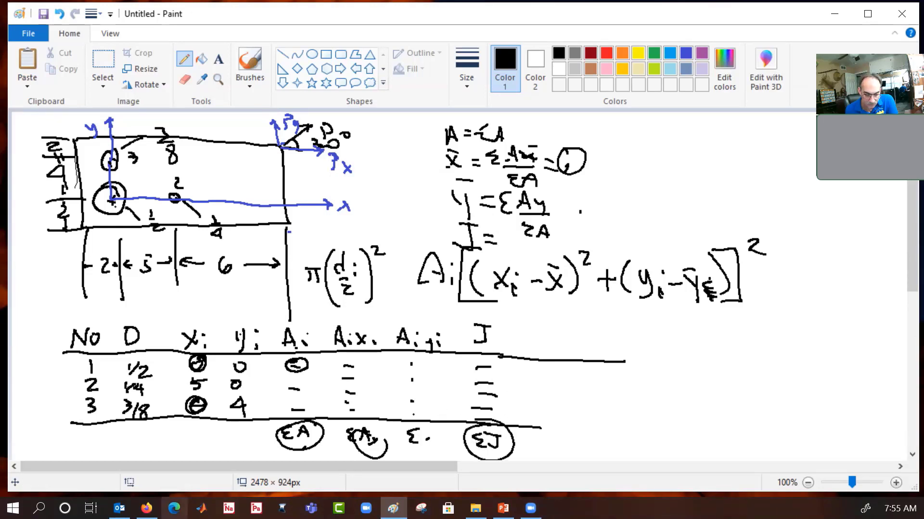
{"action": "left_click", "coordinate": [103, 61]}
{"action": "left_click_drag", "start_coordinate": [397, 115], "coordinate": [822, 345]}
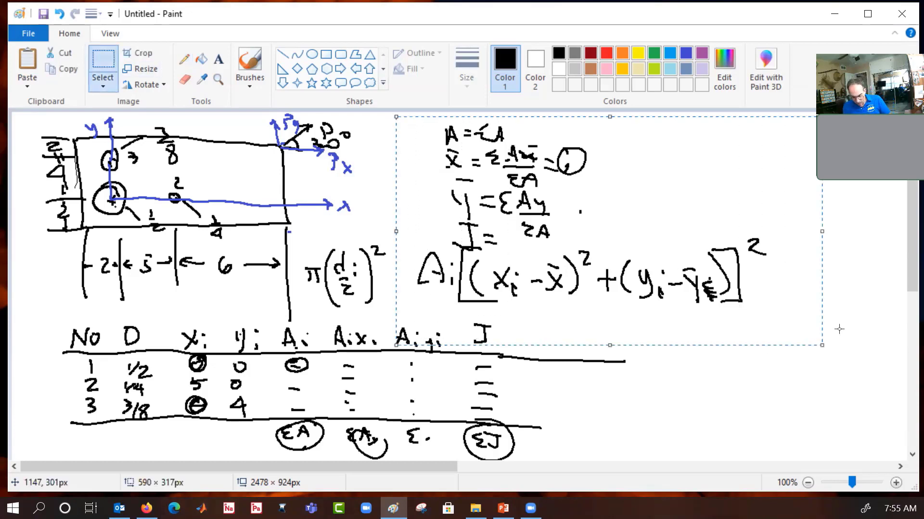
- Erase the selected formulas, rewrite the 'J:' column heading, and add a Zx heading
{"action": "key", "text": "Delete"}
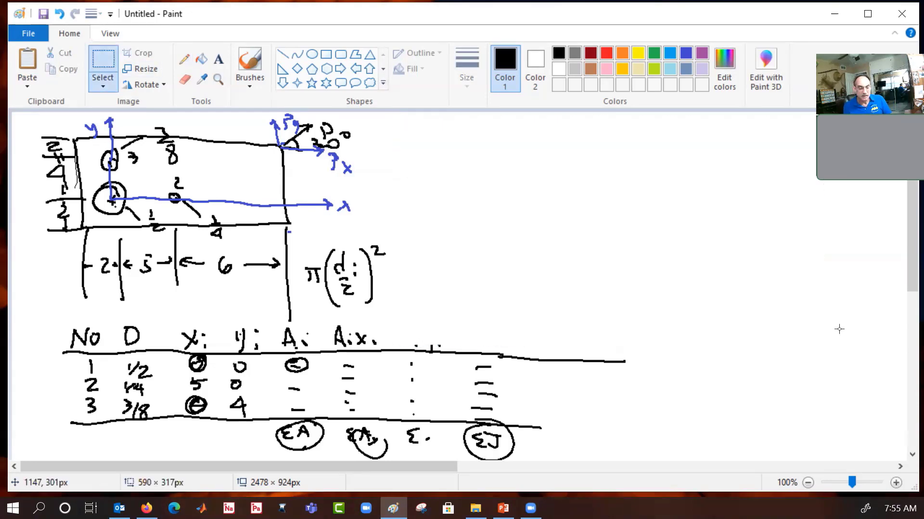
{"action": "left_click", "coordinate": [184, 58]}
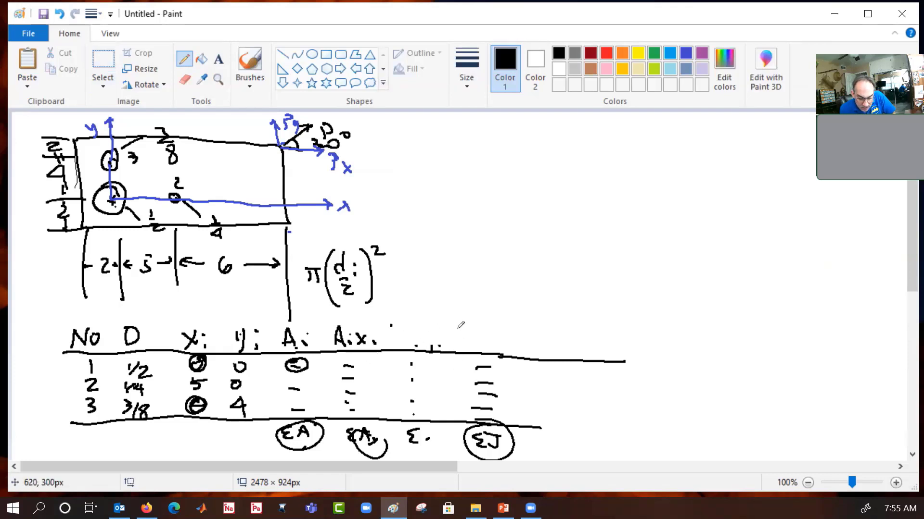
{"action": "mouse_move", "coordinate": [409, 338]}
{"action": "left_mouse_down"}
{"action": "mouse_move", "coordinate": [479, 336]}
{"action": "mouse_move", "coordinate": [418, 361]}
{"action": "mouse_move", "coordinate": [491, 384]}
{"action": "mouse_move", "coordinate": [447, 404]}
{"action": "mouse_move", "coordinate": [476, 426]}
{"action": "left_mouse_up"}
{"action": "mouse_move", "coordinate": [461, 314]}
{"action": "left_mouse_down"}
{"action": "mouse_move", "coordinate": [429, 335]}
{"action": "mouse_move", "coordinate": [467, 315]}
{"action": "left_mouse_up"}
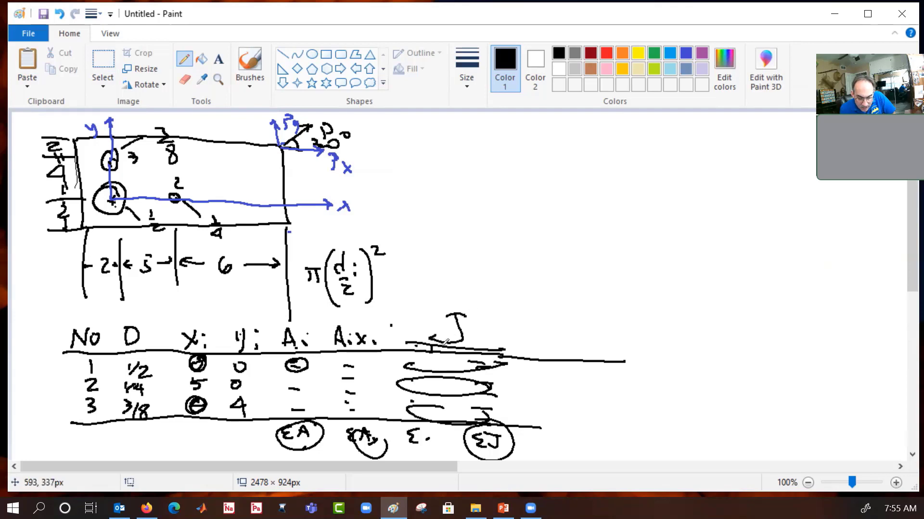
{"action": "left_click", "coordinate": [478, 345]}
{"action": "left_click", "coordinate": [479, 330]}
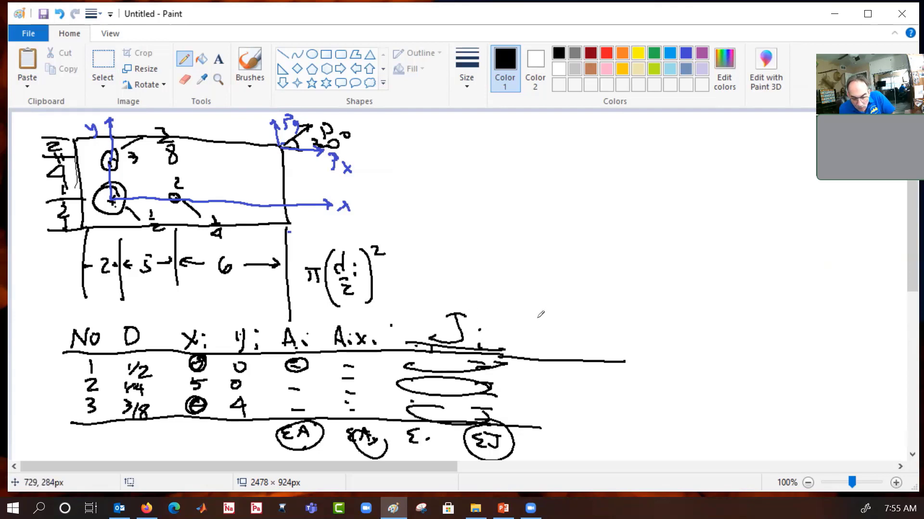
{"action": "mouse_move", "coordinate": [544, 332]}
{"action": "left_mouse_down"}
{"action": "mouse_move", "coordinate": [529, 348]}
{"action": "mouse_move", "coordinate": [545, 348]}
{"action": "left_mouse_up"}
{"action": "left_click_drag", "start_coordinate": [553, 339], "coordinate": [564, 348]}
{"action": "left_click_drag", "start_coordinate": [563, 339], "coordinate": [553, 349]}
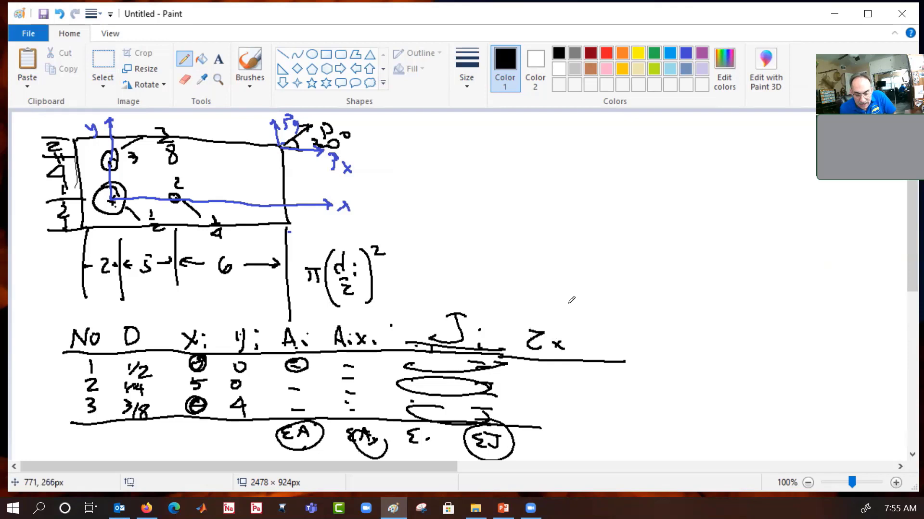
- Begin the stress formula Px/A followed by a minus sign
{"action": "left_click_drag", "start_coordinate": [501, 142], "coordinate": [502, 172]}
{"action": "mouse_move", "coordinate": [502, 144]}
{"action": "left_mouse_down"}
{"action": "mouse_move", "coordinate": [501, 178]}
{"action": "mouse_move", "coordinate": [538, 176]}
{"action": "left_mouse_up"}
{"action": "mouse_move", "coordinate": [538, 155]}
{"action": "left_mouse_down"}
{"action": "mouse_move", "coordinate": [523, 175]}
{"action": "mouse_move", "coordinate": [546, 192]}
{"action": "mouse_move", "coordinate": [515, 231]}
{"action": "left_mouse_up"}
{"action": "left_click", "coordinate": [518, 186]}
{"action": "left_click_drag", "start_coordinate": [528, 201], "coordinate": [539, 231]}
{"action": "left_click_drag", "start_coordinate": [518, 216], "coordinate": [539, 216]}
{"action": "mouse_move", "coordinate": [578, 190]}
{"action": "left_mouse_down"}
{"action": "mouse_move", "coordinate": [639, 156]}
{"action": "mouse_move", "coordinate": [689, 152]}
{"action": "left_mouse_up"}
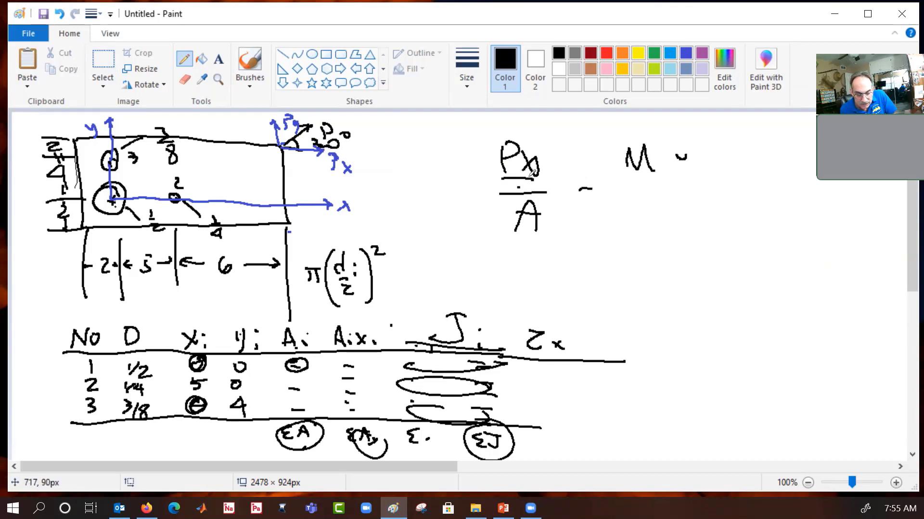
- Complete the stress formula with M(y − ȳ)/J, enclose it, and dash the Zx column
{"action": "left_click_drag", "start_coordinate": [692, 144], "coordinate": [685, 179]}
{"action": "left_click_drag", "start_coordinate": [699, 161], "coordinate": [722, 163]}
{"action": "left_click_drag", "start_coordinate": [732, 150], "coordinate": [726, 183]}
{"action": "left_click_drag", "start_coordinate": [673, 145], "coordinate": [672, 181]}
{"action": "left_click_drag", "start_coordinate": [710, 142], "coordinate": [724, 140]}
{"action": "left_click_drag", "start_coordinate": [736, 136], "coordinate": [742, 182]}
{"action": "mouse_move", "coordinate": [660, 186]}
{"action": "left_mouse_down"}
{"action": "mouse_move", "coordinate": [724, 187]}
{"action": "mouse_move", "coordinate": [696, 230]}
{"action": "mouse_move", "coordinate": [724, 188]}
{"action": "left_mouse_up"}
{"action": "left_click_drag", "start_coordinate": [741, 144], "coordinate": [528, 131]}
{"action": "left_click_drag", "start_coordinate": [440, 193], "coordinate": [759, 149]}
{"action": "mouse_move", "coordinate": [543, 375]}
{"action": "left_mouse_down"}
{"action": "mouse_move", "coordinate": [555, 378]}
{"action": "mouse_move", "coordinate": [548, 397]}
{"action": "left_mouse_up"}
{"action": "left_click_drag", "start_coordinate": [541, 402], "coordinate": [558, 414]}
- Add a Zy column heading with dashes in each row
{"action": "mouse_move", "coordinate": [605, 331]}
{"action": "left_mouse_down"}
{"action": "mouse_move", "coordinate": [616, 355]}
{"action": "mouse_move", "coordinate": [631, 358]}
{"action": "mouse_move", "coordinate": [612, 379]}
{"action": "left_mouse_up"}
{"action": "left_click_drag", "start_coordinate": [607, 384], "coordinate": [615, 386]}
{"action": "left_click_drag", "start_coordinate": [610, 391], "coordinate": [621, 397]}
{"action": "left_click_drag", "start_coordinate": [613, 405], "coordinate": [619, 407]}
{"action": "left_click_drag", "start_coordinate": [607, 418], "coordinate": [618, 425]}
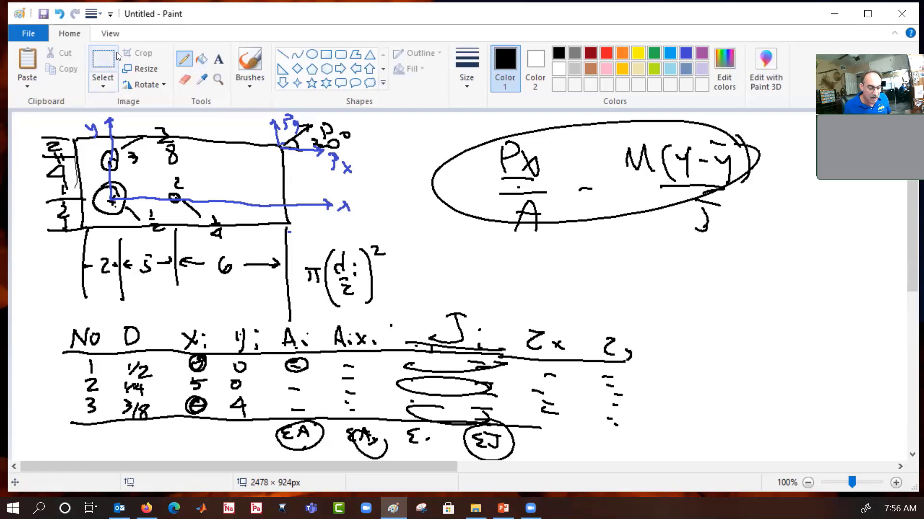
- Erase the circled stress formula and write a new M beside the plate
{"action": "left_click", "coordinate": [103, 60]}
{"action": "left_click_drag", "start_coordinate": [423, 125], "coordinate": [827, 282]}
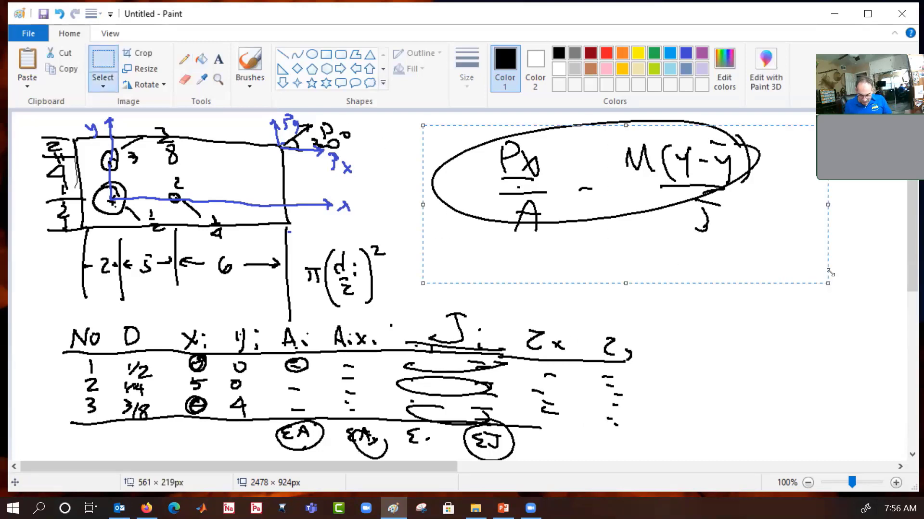
{"action": "key", "text": "Delete"}
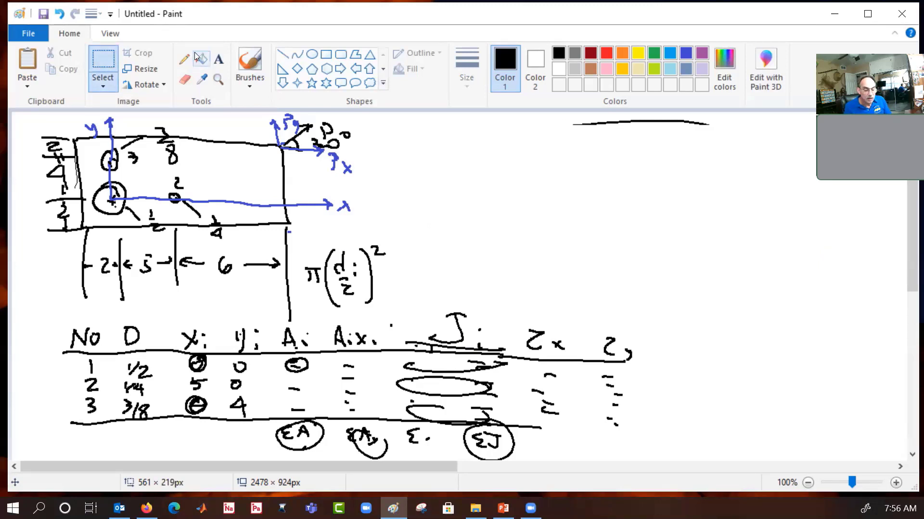
{"action": "left_click", "coordinate": [187, 57]}
{"action": "mouse_move", "coordinate": [480, 156]}
{"action": "left_mouse_down"}
{"action": "mouse_move", "coordinate": [501, 132]}
{"action": "mouse_move", "coordinate": [506, 159]}
{"action": "left_mouse_up"}
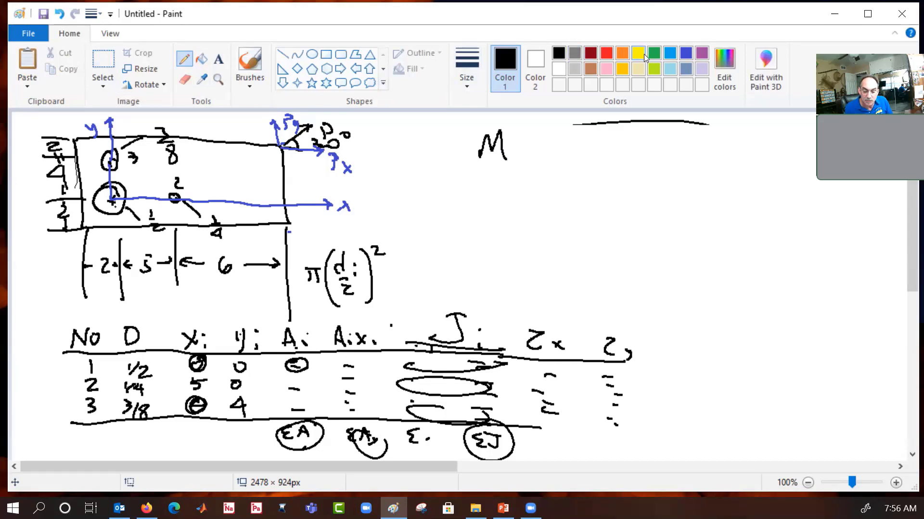
- Mark the lower-left hole with orange cross lines
{"action": "left_click", "coordinate": [622, 53]}
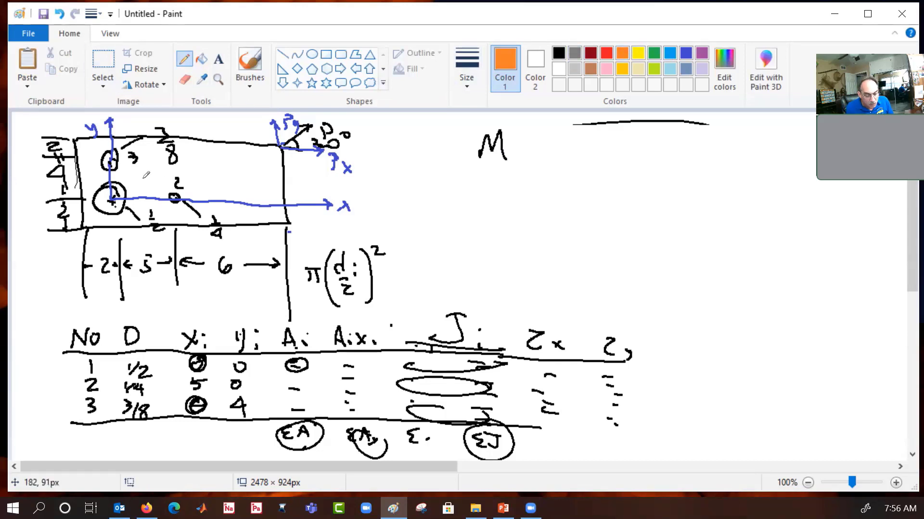
{"action": "left_click", "coordinate": [132, 182]}
{"action": "mouse_move", "coordinate": [139, 171]}
{"action": "left_mouse_down"}
{"action": "mouse_move", "coordinate": [141, 220]}
{"action": "mouse_move", "coordinate": [117, 228]}
{"action": "mouse_move", "coordinate": [118, 218]}
{"action": "mouse_move", "coordinate": [161, 217]}
{"action": "mouse_move", "coordinate": [126, 220]}
{"action": "mouse_move", "coordinate": [139, 198]}
{"action": "left_mouse_up"}
{"action": "mouse_move", "coordinate": [77, 183]}
{"action": "left_mouse_down"}
{"action": "mouse_move", "coordinate": [147, 183]}
{"action": "mouse_move", "coordinate": [91, 195]}
{"action": "mouse_move", "coordinate": [105, 176]}
{"action": "left_mouse_up"}
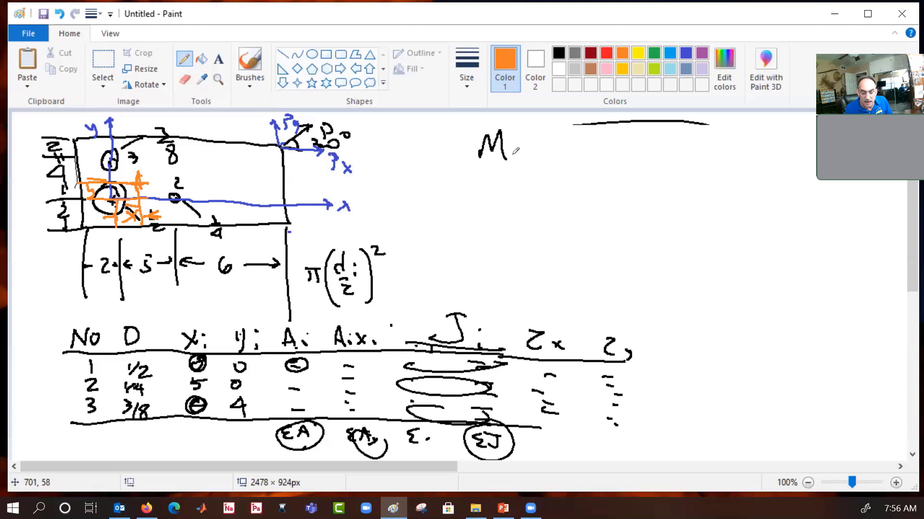
- Write the circled orange equation M = M_c·X_c … Y_c, with M θ below it
{"action": "left_click_drag", "start_coordinate": [522, 148], "coordinate": [531, 154]}
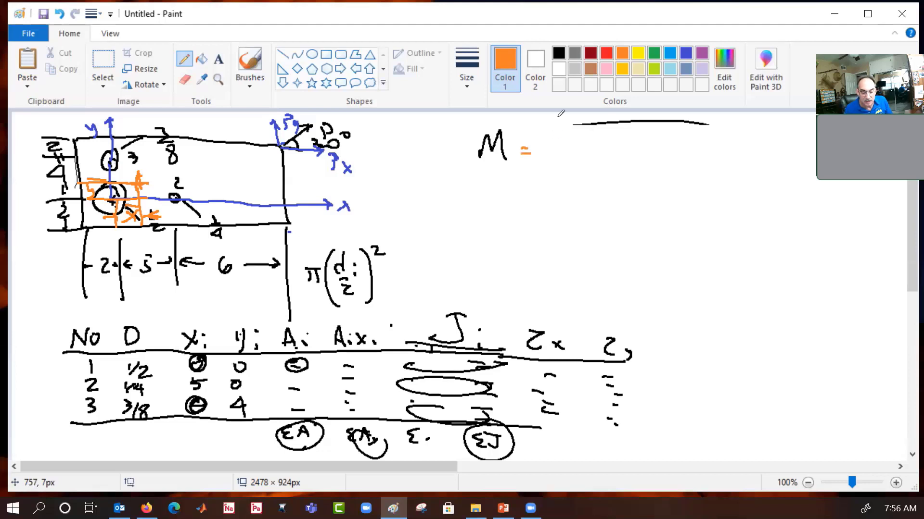
{"action": "left_click_drag", "start_coordinate": [597, 138], "coordinate": [624, 153]}
{"action": "mouse_move", "coordinate": [620, 138]}
{"action": "left_mouse_down"}
{"action": "mouse_move", "coordinate": [596, 159]}
{"action": "mouse_move", "coordinate": [648, 159]}
{"action": "left_mouse_up"}
{"action": "mouse_move", "coordinate": [756, 141]}
{"action": "left_mouse_down"}
{"action": "mouse_move", "coordinate": [777, 169]}
{"action": "mouse_move", "coordinate": [800, 169]}
{"action": "left_mouse_up"}
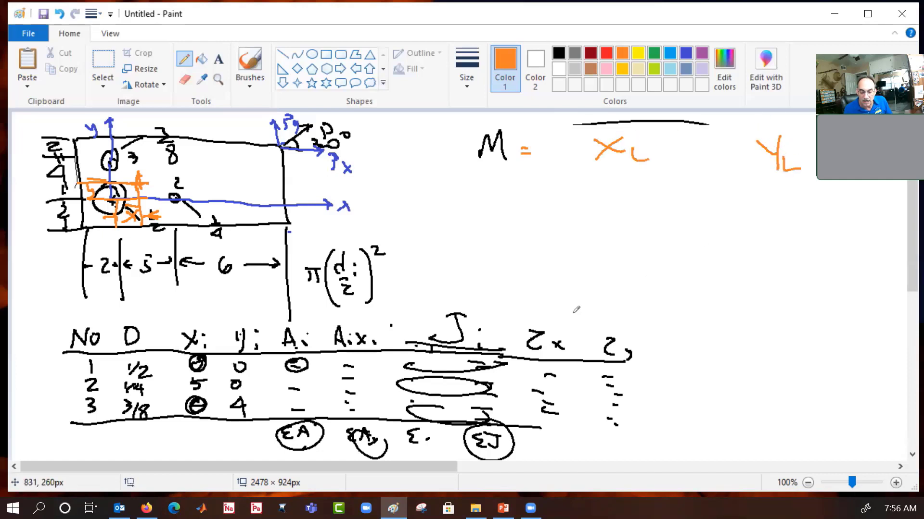
{"action": "mouse_move", "coordinate": [542, 165]}
{"action": "left_mouse_down"}
{"action": "mouse_move", "coordinate": [562, 161]}
{"action": "mouse_move", "coordinate": [583, 177]}
{"action": "mouse_move", "coordinate": [577, 153]}
{"action": "left_mouse_up"}
{"action": "mouse_move", "coordinate": [811, 150]}
{"action": "left_mouse_down"}
{"action": "mouse_move", "coordinate": [435, 137]}
{"action": "mouse_move", "coordinate": [816, 162]}
{"action": "left_mouse_up"}
{"action": "left_click_drag", "start_coordinate": [462, 191], "coordinate": [489, 229]}
{"action": "mouse_move", "coordinate": [498, 208]}
{"action": "left_mouse_down"}
{"action": "mouse_move", "coordinate": [505, 238]}
{"action": "mouse_move", "coordinate": [516, 225]}
{"action": "mouse_move", "coordinate": [502, 248]}
{"action": "left_mouse_up"}
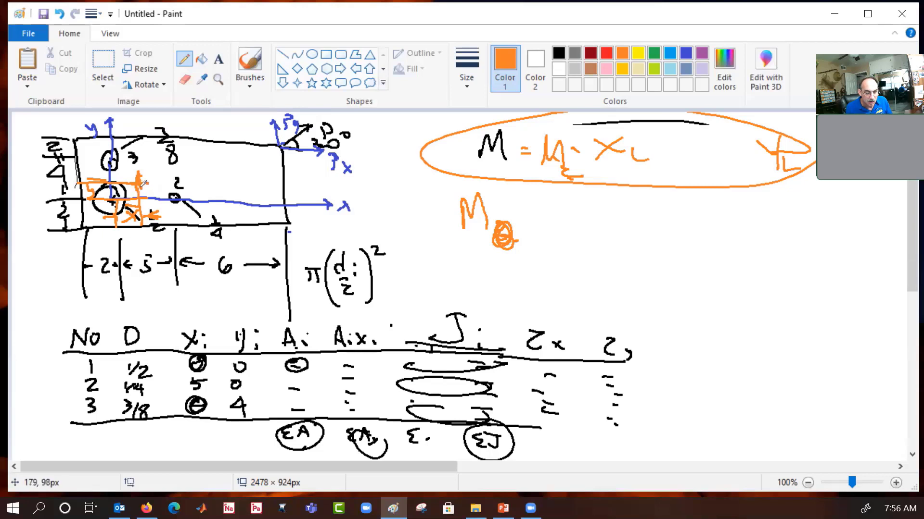
- Draw orange rotation arcs over the holes and circle the M θ note
{"action": "mouse_move", "coordinate": [140, 168]}
{"action": "left_mouse_down"}
{"action": "mouse_move", "coordinate": [166, 186]}
{"action": "mouse_move", "coordinate": [160, 194]}
{"action": "left_mouse_up"}
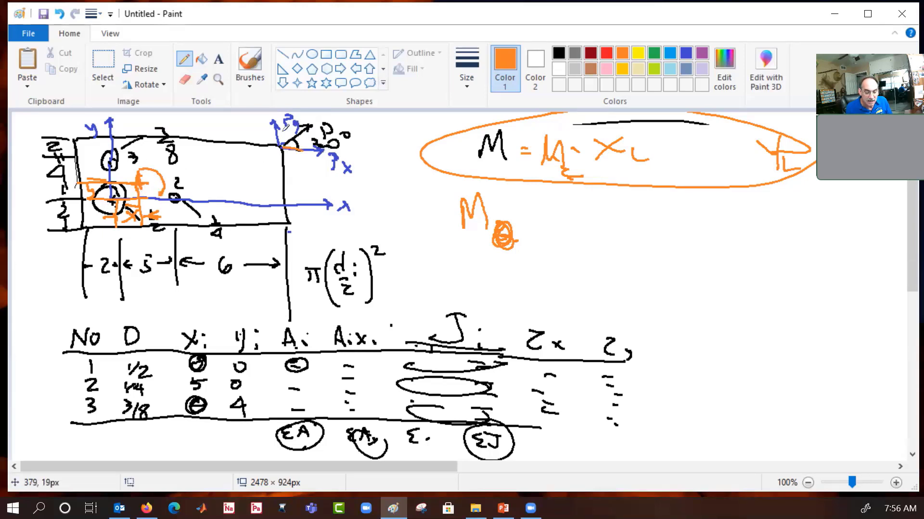
{"action": "left_click_drag", "start_coordinate": [180, 183], "coordinate": [136, 161]}
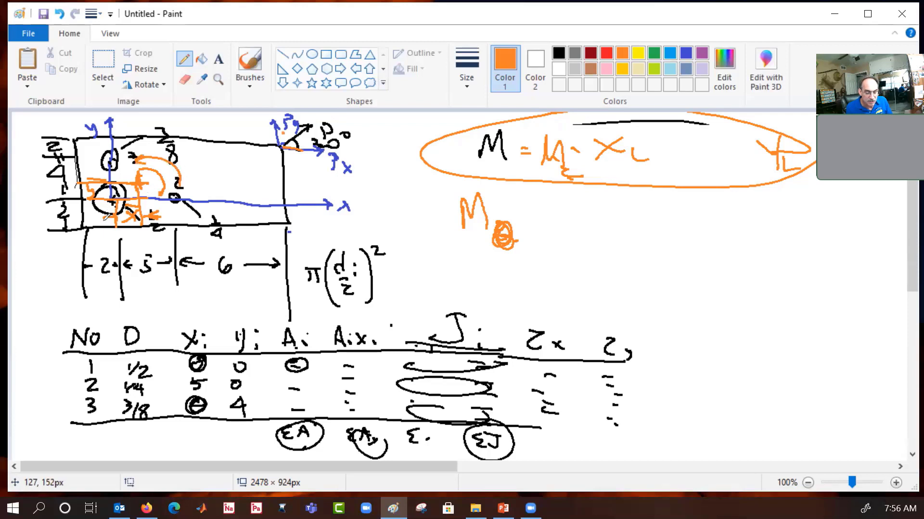
{"action": "mouse_move", "coordinate": [492, 202]}
{"action": "left_mouse_down"}
{"action": "mouse_move", "coordinate": [469, 256]}
{"action": "mouse_move", "coordinate": [500, 192]}
{"action": "left_mouse_up"}
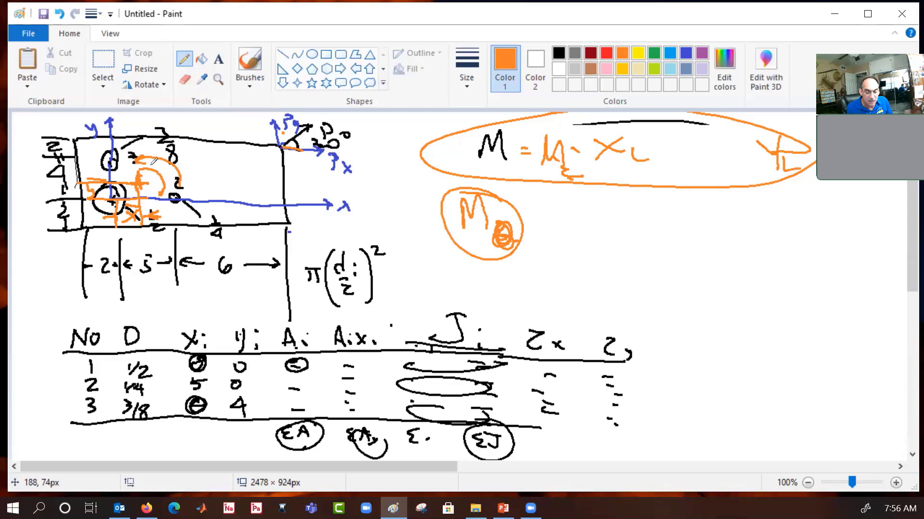
{"action": "mouse_move", "coordinate": [139, 177]}
{"action": "left_mouse_down"}
{"action": "mouse_move", "coordinate": [145, 162]}
{"action": "mouse_move", "coordinate": [144, 176]}
{"action": "mouse_move", "coordinate": [138, 162]}
{"action": "mouse_move", "coordinate": [163, 174]}
{"action": "mouse_move", "coordinate": [164, 188]}
{"action": "mouse_move", "coordinate": [118, 164]}
{"action": "left_mouse_up"}
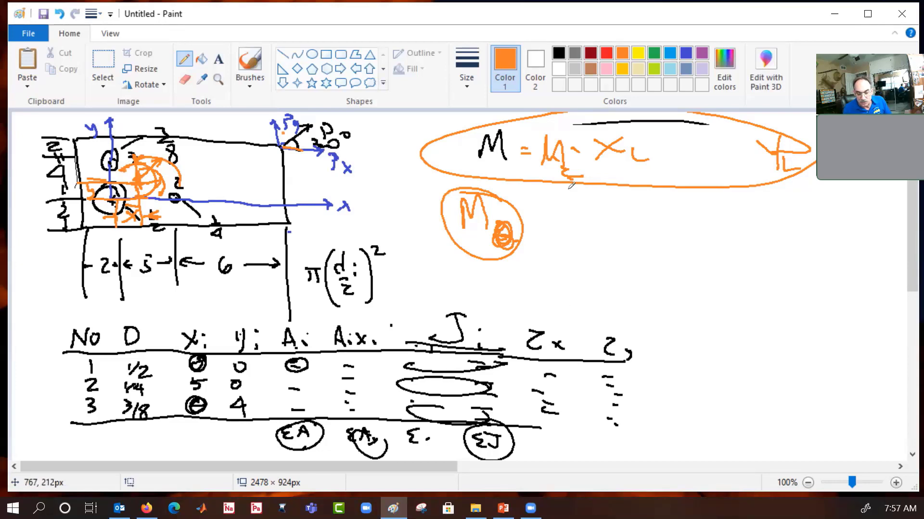
- Write Σx and Σy notes below M θ and circle the Σx column header
{"action": "left_click_drag", "start_coordinate": [554, 255], "coordinate": [571, 275]}
{"action": "left_click_drag", "start_coordinate": [583, 262], "coordinate": [591, 275]}
{"action": "left_click_drag", "start_coordinate": [592, 261], "coordinate": [583, 275]}
{"action": "left_click_drag", "start_coordinate": [556, 321], "coordinate": [553, 317]}
{"action": "left_click_drag", "start_coordinate": [531, 386], "coordinate": [556, 415]}
{"action": "left_click_drag", "start_coordinate": [564, 283], "coordinate": [581, 305]}
{"action": "left_click_drag", "start_coordinate": [586, 300], "coordinate": [594, 307]}
{"action": "mouse_move", "coordinate": [601, 295]}
{"action": "left_mouse_down"}
{"action": "mouse_move", "coordinate": [599, 320]}
{"action": "mouse_move", "coordinate": [640, 336]}
{"action": "mouse_move", "coordinate": [584, 330]}
{"action": "left_mouse_up"}
- Add an underlined Σe column with dashes and circle the Σx and Σy headers
{"action": "mouse_move", "coordinate": [692, 331]}
{"action": "left_mouse_down"}
{"action": "mouse_move", "coordinate": [678, 336]}
{"action": "mouse_move", "coordinate": [692, 352]}
{"action": "left_mouse_up"}
{"action": "left_click_drag", "start_coordinate": [695, 346], "coordinate": [720, 368]}
{"action": "mouse_move", "coordinate": [558, 332]}
{"action": "left_mouse_down"}
{"action": "mouse_move", "coordinate": [584, 350]}
{"action": "mouse_move", "coordinate": [589, 327]}
{"action": "left_mouse_up"}
{"action": "left_click_drag", "start_coordinate": [651, 331], "coordinate": [588, 337]}
{"action": "left_click_drag", "start_coordinate": [682, 383], "coordinate": [692, 384]}
{"action": "left_click_drag", "start_coordinate": [675, 396], "coordinate": [686, 408]}
{"action": "left_click_drag", "start_coordinate": [673, 423], "coordinate": [682, 422]}
- Add S_R and Ms columns with dashes and a closing line, and write S_all
{"action": "mouse_move", "coordinate": [747, 342]}
{"action": "left_mouse_down"}
{"action": "mouse_move", "coordinate": [729, 358]}
{"action": "mouse_move", "coordinate": [763, 365]}
{"action": "left_mouse_up"}
{"action": "mouse_move", "coordinate": [703, 335]}
{"action": "left_mouse_down"}
{"action": "mouse_move", "coordinate": [707, 363]}
{"action": "mouse_move", "coordinate": [686, 325]}
{"action": "left_mouse_up"}
{"action": "left_click_drag", "start_coordinate": [300, 343], "coordinate": [303, 331]}
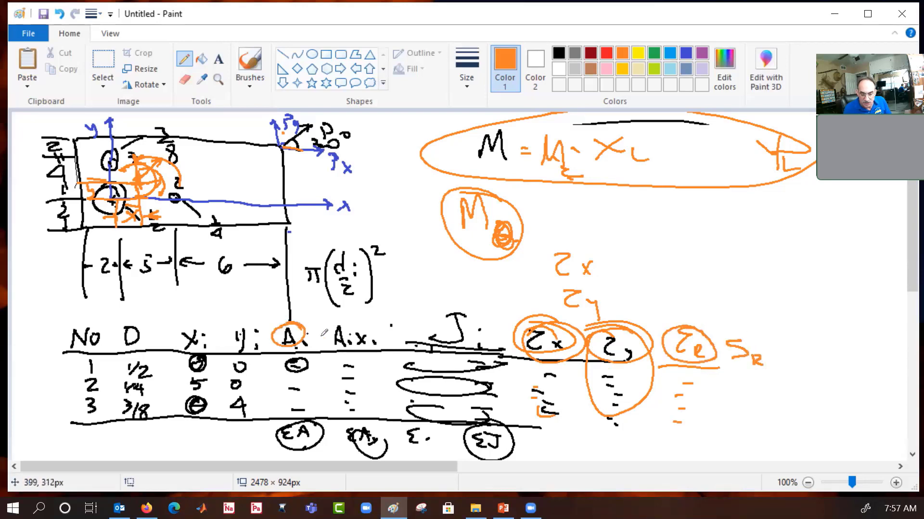
{"action": "left_click_drag", "start_coordinate": [741, 388], "coordinate": [752, 387]}
{"action": "left_click_drag", "start_coordinate": [741, 402], "coordinate": [759, 413]}
{"action": "left_click", "coordinate": [743, 424]}
{"action": "left_click_drag", "start_coordinate": [674, 435], "coordinate": [820, 445]}
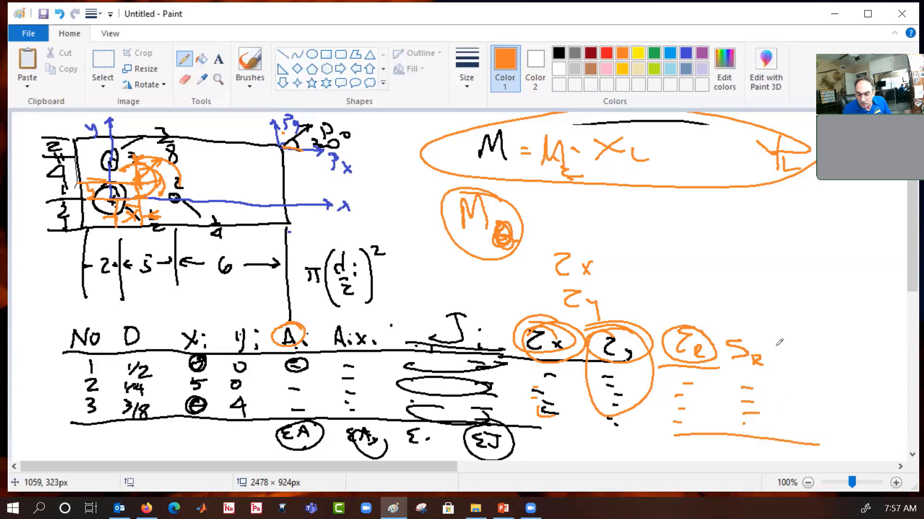
{"action": "mouse_move", "coordinate": [778, 357]}
{"action": "left_mouse_down"}
{"action": "mouse_move", "coordinate": [789, 342]}
{"action": "mouse_move", "coordinate": [808, 359]}
{"action": "mouse_move", "coordinate": [804, 349]}
{"action": "left_mouse_up"}
{"action": "mouse_move", "coordinate": [695, 227]}
{"action": "left_mouse_down"}
{"action": "mouse_move", "coordinate": [685, 235]}
{"action": "mouse_move", "coordinate": [707, 243]}
{"action": "mouse_move", "coordinate": [733, 229]}
{"action": "left_mouse_up"}
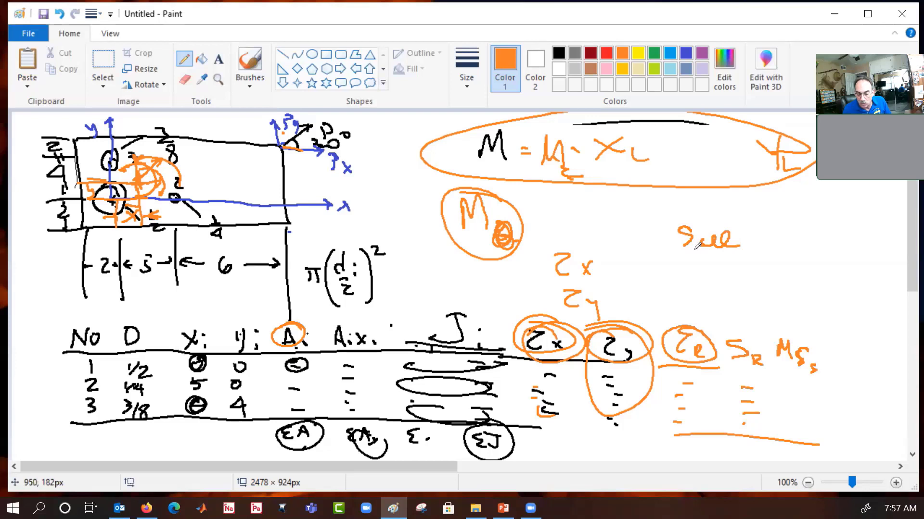
- Complete the orange margin S_all/S_i −1, add dashes under the Ms column, and add an MC_B header
{"action": "mouse_move", "coordinate": [696, 261]}
{"action": "left_mouse_down"}
{"action": "mouse_move", "coordinate": [740, 261]}
{"action": "mouse_move", "coordinate": [710, 279]}
{"action": "mouse_move", "coordinate": [708, 292]}
{"action": "left_mouse_up"}
{"action": "left_click", "coordinate": [736, 291]}
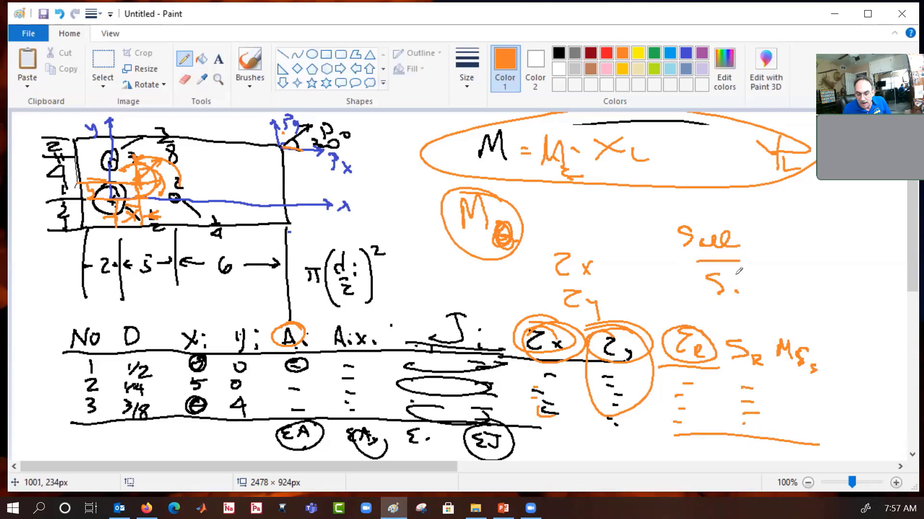
{"action": "left_click_drag", "start_coordinate": [764, 262], "coordinate": [772, 263]}
{"action": "left_click_drag", "start_coordinate": [776, 252], "coordinate": [776, 268]}
{"action": "left_click_drag", "start_coordinate": [788, 382], "coordinate": [801, 382]}
{"action": "mouse_move", "coordinate": [792, 391]}
{"action": "left_mouse_down"}
{"action": "mouse_move", "coordinate": [807, 390]}
{"action": "mouse_move", "coordinate": [816, 404]}
{"action": "left_mouse_up"}
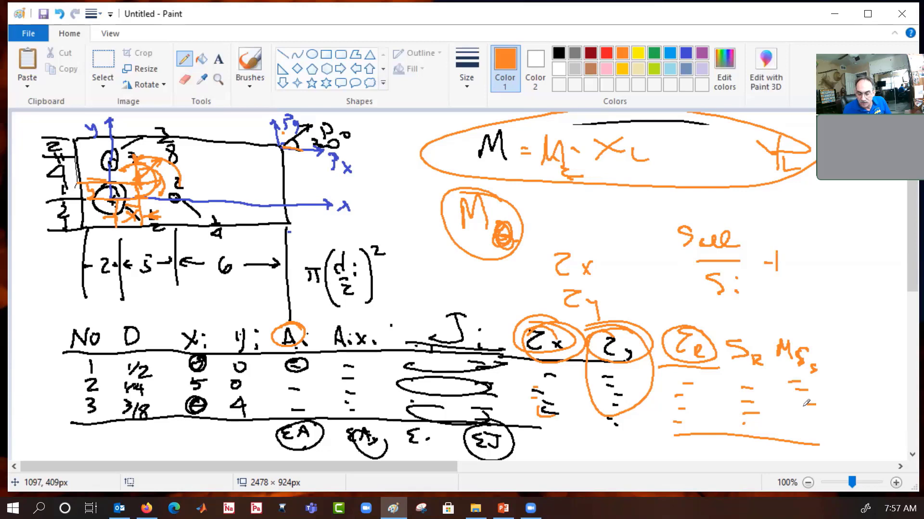
{"action": "left_click_drag", "start_coordinate": [831, 342], "coordinate": [866, 374]}
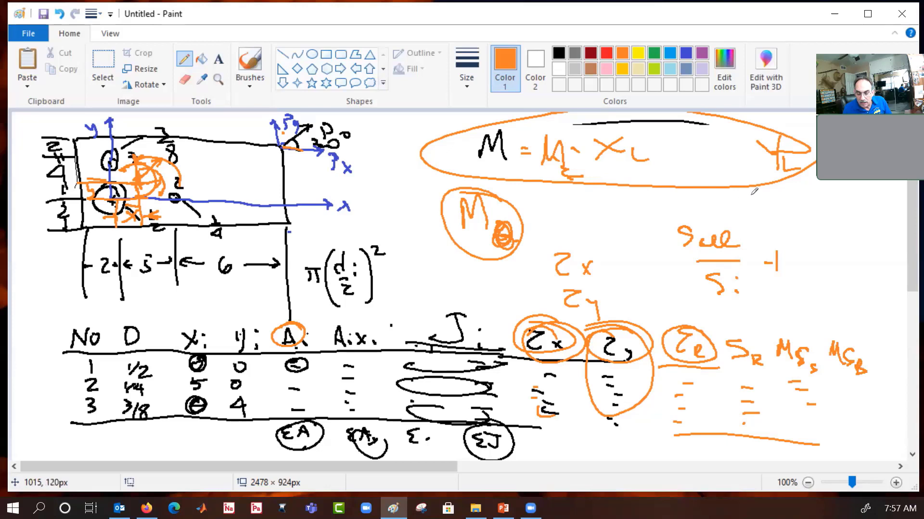
- Write the bearing formula f_brg = S_i/(d_i t_i) and circle it
{"action": "mouse_move", "coordinate": [744, 191]}
{"action": "left_mouse_down"}
{"action": "mouse_move", "coordinate": [734, 218]}
{"action": "mouse_move", "coordinate": [741, 210]}
{"action": "left_mouse_up"}
{"action": "mouse_move", "coordinate": [750, 204]}
{"action": "left_mouse_down"}
{"action": "mouse_move", "coordinate": [753, 224]}
{"action": "mouse_move", "coordinate": [770, 215]}
{"action": "left_mouse_up"}
{"action": "mouse_move", "coordinate": [781, 210]}
{"action": "left_mouse_down"}
{"action": "mouse_move", "coordinate": [777, 239]}
{"action": "mouse_move", "coordinate": [799, 210]}
{"action": "left_mouse_up"}
{"action": "left_click_drag", "start_coordinate": [789, 219], "coordinate": [801, 217]}
{"action": "left_click_drag", "start_coordinate": [825, 180], "coordinate": [816, 202]}
{"action": "left_click_drag", "start_coordinate": [816, 210], "coordinate": [837, 209]}
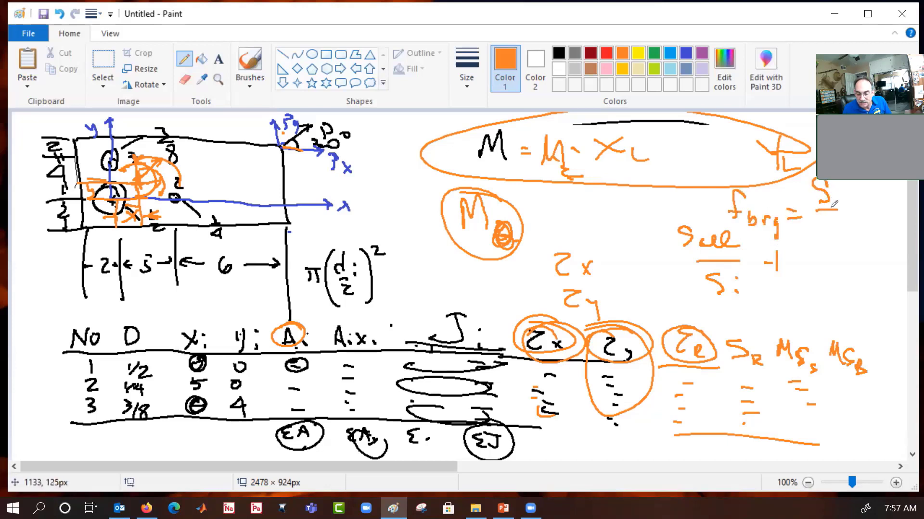
{"action": "left_click_drag", "start_coordinate": [826, 227], "coordinate": [829, 239]}
{"action": "mouse_move", "coordinate": [834, 227]}
{"action": "left_mouse_down"}
{"action": "mouse_move", "coordinate": [834, 238]}
{"action": "mouse_move", "coordinate": [858, 231]}
{"action": "left_mouse_up"}
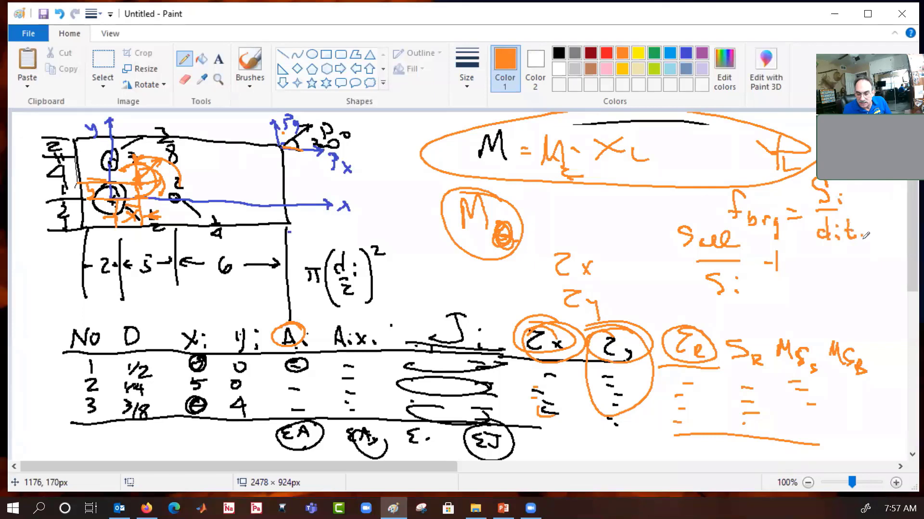
{"action": "mouse_move", "coordinate": [735, 238]}
{"action": "left_mouse_down"}
{"action": "mouse_move", "coordinate": [721, 179]}
{"action": "mouse_move", "coordinate": [717, 238]}
{"action": "left_mouse_up"}
- Write Ms = F_Bry/f −1 and draw a tall bracket beside the margin columns
{"action": "mouse_move", "coordinate": [742, 310]}
{"action": "left_mouse_down"}
{"action": "mouse_move", "coordinate": [760, 277]}
{"action": "mouse_move", "coordinate": [770, 313]}
{"action": "left_mouse_up"}
{"action": "left_click_drag", "start_coordinate": [784, 288], "coordinate": [772, 315]}
{"action": "left_click_drag", "start_coordinate": [789, 302], "coordinate": [798, 311]}
{"action": "mouse_move", "coordinate": [815, 284]}
{"action": "left_mouse_down"}
{"action": "mouse_move", "coordinate": [815, 303]}
{"action": "mouse_move", "coordinate": [828, 281]}
{"action": "left_mouse_up"}
{"action": "mouse_move", "coordinate": [815, 293]}
{"action": "left_mouse_down"}
{"action": "mouse_move", "coordinate": [837, 304]}
{"action": "mouse_move", "coordinate": [853, 295]}
{"action": "mouse_move", "coordinate": [870, 307]}
{"action": "mouse_move", "coordinate": [840, 334]}
{"action": "mouse_move", "coordinate": [863, 340]}
{"action": "mouse_move", "coordinate": [884, 320]}
{"action": "mouse_move", "coordinate": [889, 334]}
{"action": "left_mouse_up"}
{"action": "left_click_drag", "start_coordinate": [871, 340], "coordinate": [875, 339]}
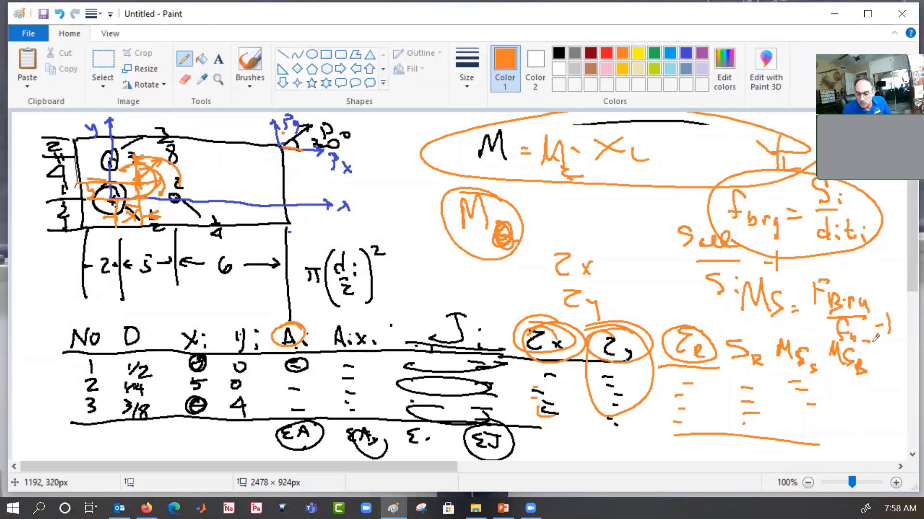
{"action": "left_click_drag", "start_coordinate": [841, 383], "coordinate": [840, 444]}
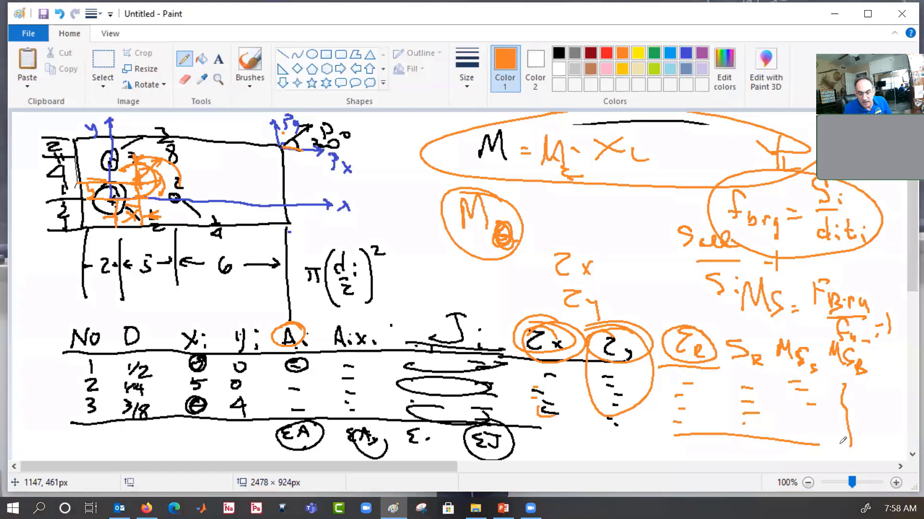
- Write e = t_i/2 + t_e/2 beside M θ
{"action": "mouse_move", "coordinate": [564, 221]}
{"action": "left_mouse_down"}
{"action": "mouse_move", "coordinate": [578, 226]}
{"action": "mouse_move", "coordinate": [591, 217]}
{"action": "left_mouse_up"}
{"action": "mouse_move", "coordinate": [583, 222]}
{"action": "left_mouse_down"}
{"action": "mouse_move", "coordinate": [603, 199]}
{"action": "mouse_move", "coordinate": [620, 217]}
{"action": "left_mouse_up"}
{"action": "left_click", "coordinate": [618, 213]}
{"action": "mouse_move", "coordinate": [605, 220]}
{"action": "left_mouse_down"}
{"action": "mouse_move", "coordinate": [624, 220]}
{"action": "mouse_move", "coordinate": [623, 238]}
{"action": "left_mouse_up"}
{"action": "mouse_move", "coordinate": [631, 219]}
{"action": "left_mouse_down"}
{"action": "mouse_move", "coordinate": [644, 220]}
{"action": "mouse_move", "coordinate": [637, 229]}
{"action": "left_mouse_up"}
{"action": "left_click_drag", "start_coordinate": [650, 201], "coordinate": [651, 215]}
{"action": "mouse_move", "coordinate": [645, 207]}
{"action": "left_mouse_down"}
{"action": "mouse_move", "coordinate": [666, 206]}
{"action": "mouse_move", "coordinate": [675, 247]}
{"action": "left_mouse_up"}
- Write Σx = S_i·e below the e equation
{"action": "mouse_move", "coordinate": [558, 254]}
{"action": "left_mouse_down"}
{"action": "mouse_move", "coordinate": [585, 263]}
{"action": "mouse_move", "coordinate": [606, 253]}
{"action": "left_mouse_up"}
{"action": "left_click_drag", "start_coordinate": [597, 262], "coordinate": [607, 260]}
{"action": "left_click_drag", "start_coordinate": [636, 254], "coordinate": [625, 273]}
{"action": "mouse_move", "coordinate": [642, 263]}
{"action": "left_mouse_down"}
{"action": "mouse_move", "coordinate": [642, 274]}
{"action": "mouse_move", "coordinate": [667, 274]}
{"action": "left_mouse_up"}
{"action": "left_click", "coordinate": [655, 265]}
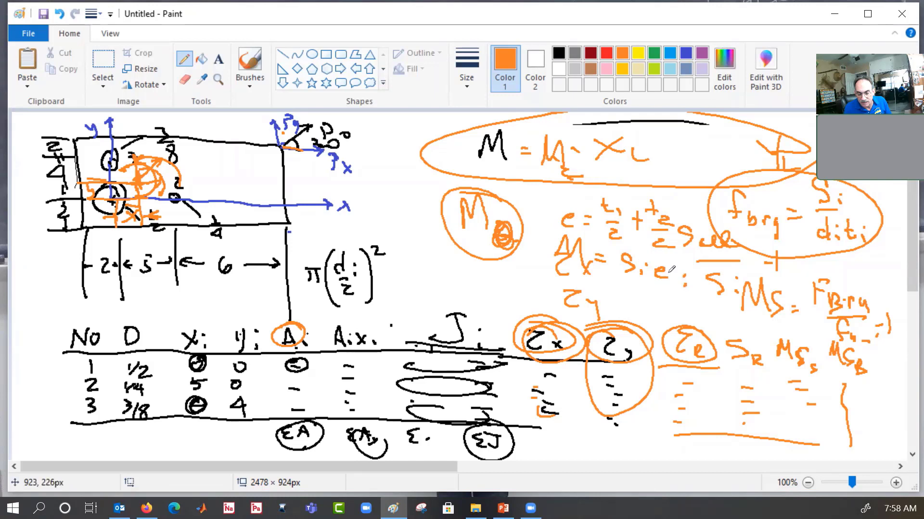
- Circle S_i·e, draw a small circle, and write the stress formula f_b = M(d/2)/I
{"action": "left_click_drag", "start_coordinate": [606, 281], "coordinate": [600, 297]}
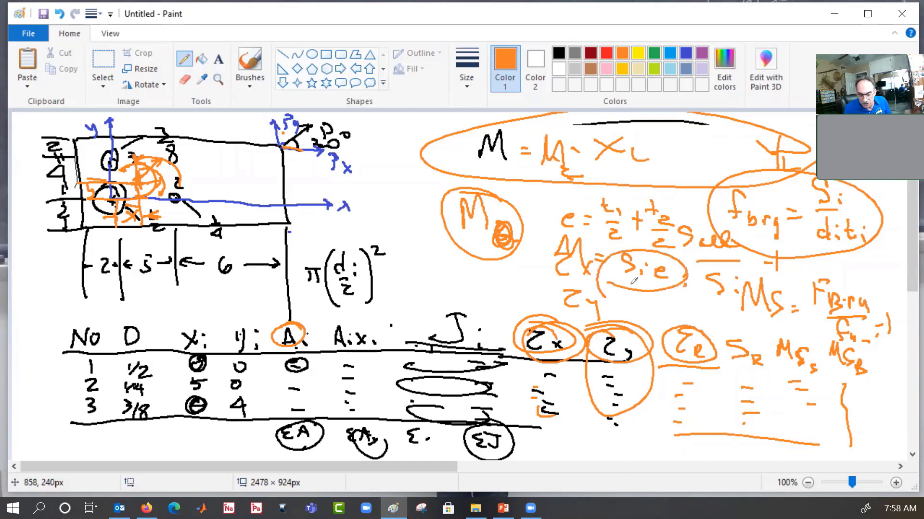
{"action": "mouse_move", "coordinate": [416, 257]}
{"action": "left_mouse_down"}
{"action": "mouse_move", "coordinate": [409, 278]}
{"action": "mouse_move", "coordinate": [455, 299]}
{"action": "mouse_move", "coordinate": [476, 290]}
{"action": "left_mouse_up"}
{"action": "mouse_move", "coordinate": [486, 274]}
{"action": "left_mouse_down"}
{"action": "mouse_move", "coordinate": [485, 283]}
{"action": "mouse_move", "coordinate": [504, 285]}
{"action": "mouse_move", "coordinate": [523, 262]}
{"action": "mouse_move", "coordinate": [519, 279]}
{"action": "mouse_move", "coordinate": [529, 250]}
{"action": "mouse_move", "coordinate": [512, 314]}
{"action": "mouse_move", "coordinate": [537, 314]}
{"action": "mouse_move", "coordinate": [529, 327]}
{"action": "mouse_move", "coordinate": [545, 320]}
{"action": "mouse_move", "coordinate": [539, 328]}
{"action": "mouse_move", "coordinate": [436, 318]}
{"action": "mouse_move", "coordinate": [528, 294]}
{"action": "left_mouse_up"}
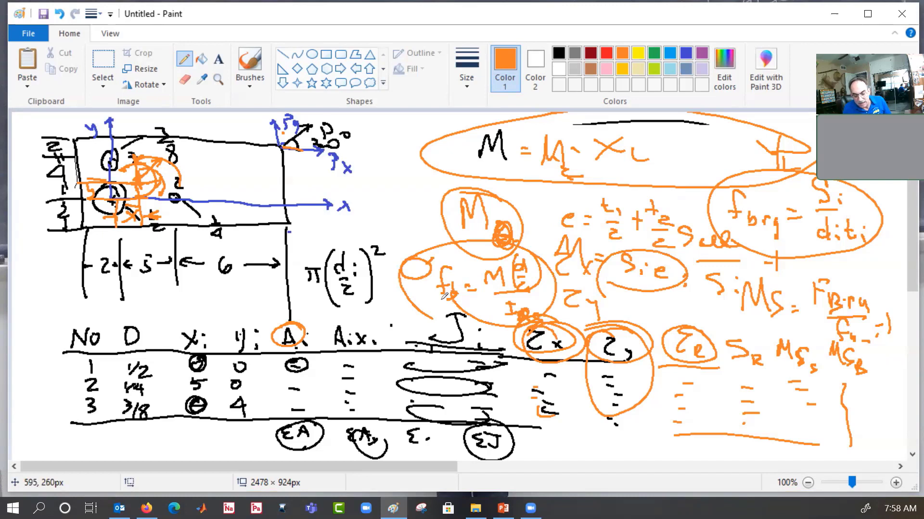
- Write a large MS = followed by an f_b label to the right of the plate
{"action": "mouse_move", "coordinate": [361, 208]}
{"action": "left_mouse_down"}
{"action": "mouse_move", "coordinate": [378, 165]}
{"action": "mouse_move", "coordinate": [394, 206]}
{"action": "left_mouse_up"}
{"action": "left_click_drag", "start_coordinate": [417, 165], "coordinate": [394, 207]}
{"action": "left_click_drag", "start_coordinate": [431, 181], "coordinate": [450, 180]}
{"action": "mouse_move", "coordinate": [436, 190]}
{"action": "left_mouse_down"}
{"action": "mouse_move", "coordinate": [459, 190]}
{"action": "mouse_move", "coordinate": [501, 145]}
{"action": "mouse_move", "coordinate": [525, 211]}
{"action": "mouse_move", "coordinate": [532, 204]}
{"action": "left_mouse_up"}
{"action": "mouse_move", "coordinate": [541, 191]}
{"action": "left_mouse_down"}
{"action": "mouse_move", "coordinate": [553, 215]}
{"action": "mouse_move", "coordinate": [536, 221]}
{"action": "left_mouse_up"}
{"action": "left_click_drag", "start_coordinate": [597, 161], "coordinate": [598, 190]}
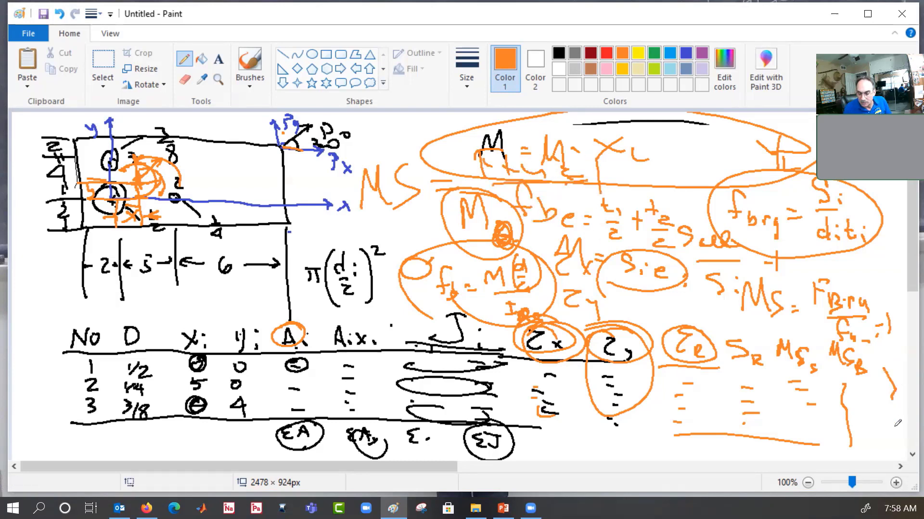